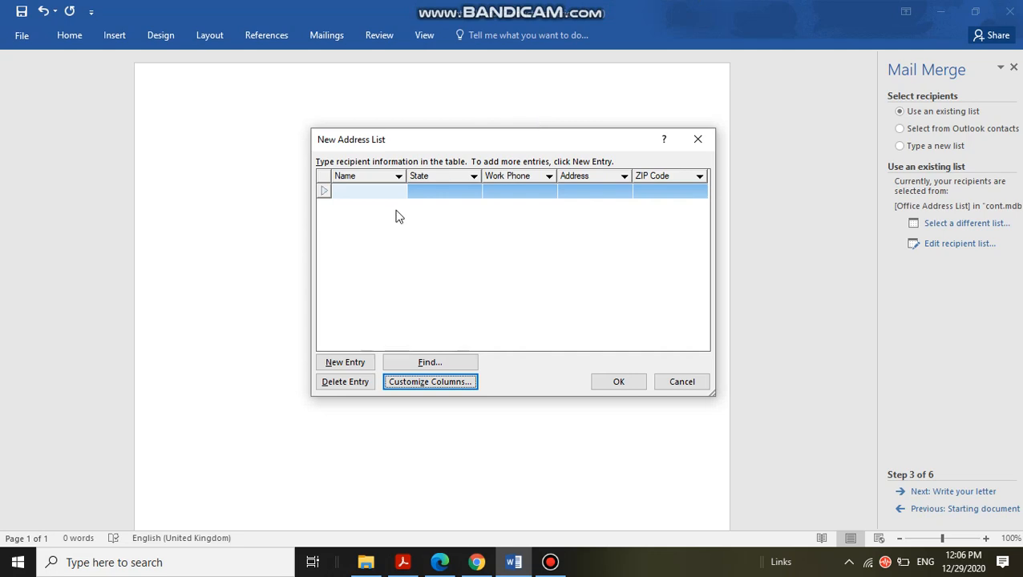
# Enter the first recipient's name in the new address list and set their state to Pak
pyautogui.click(324, 195)
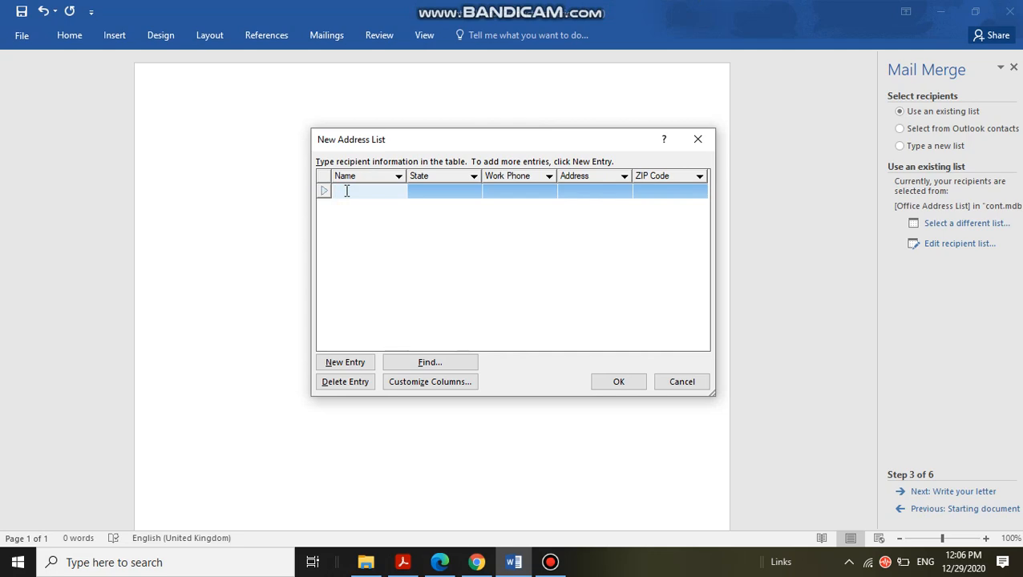
pyautogui.write('Aha')
pyautogui.write('mad')
pyautogui.press('BackSpace')
pyautogui.press('BackSpace')
pyautogui.press('BackSpace')
pyautogui.press('BackSpace')
pyautogui.press('BackSpace')
pyautogui.write('mad')
pyautogui.press('Tab')
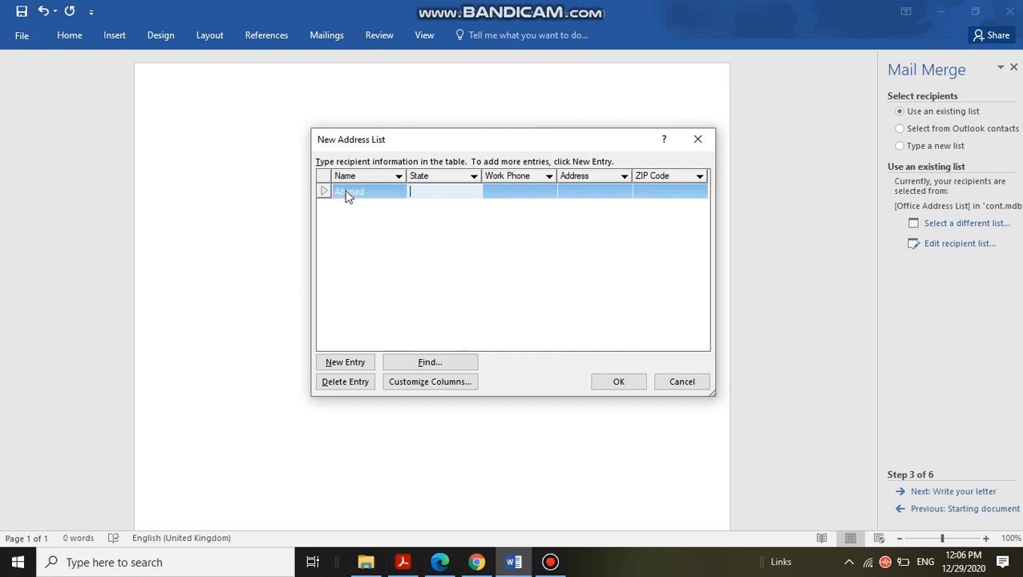
pyautogui.write('Pak')
pyautogui.press('Tab')
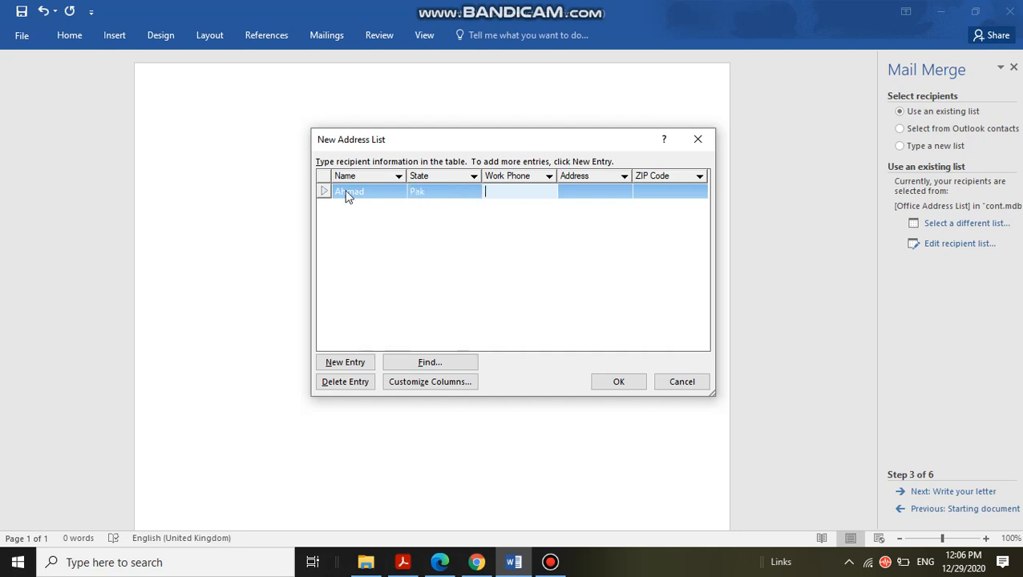
# Fill in the first recipient's work phone and address
pyautogui.write('0000000')
pyautogui.press('Tab')
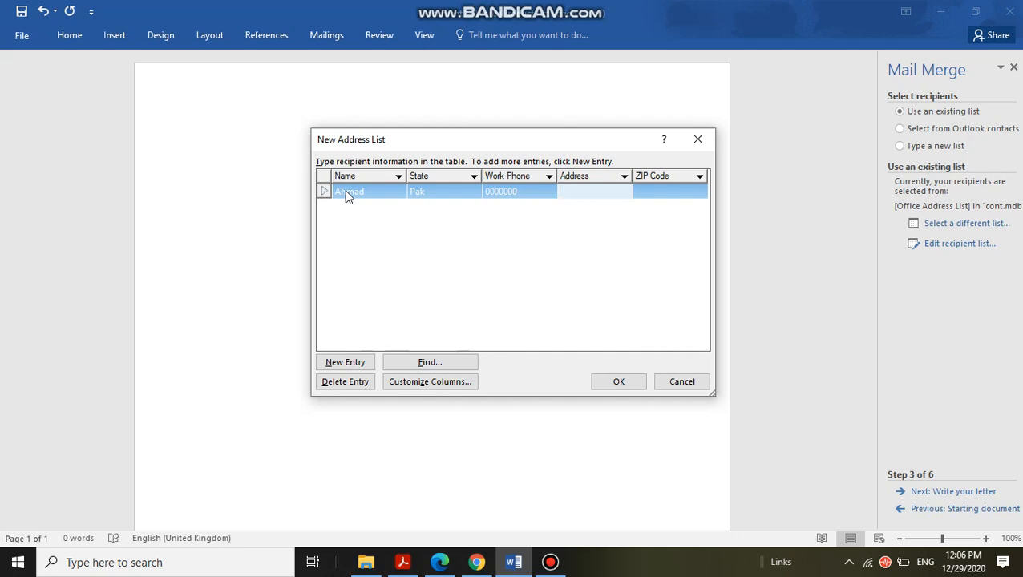
pyautogui.write('abc')
pyautogui.press('Tab')
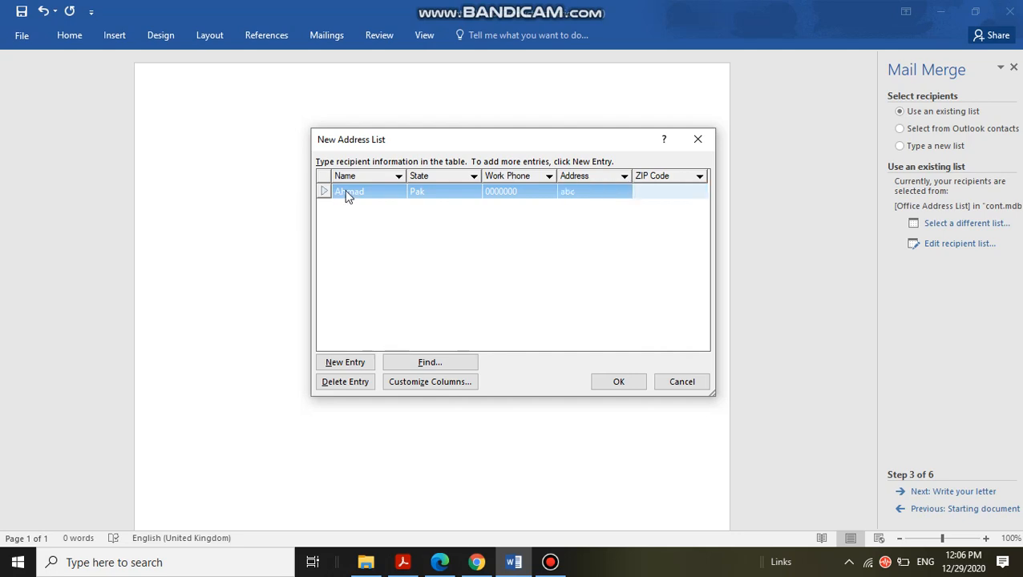
# Set the first recipient's ZIP code to 2000
pyautogui.write('2200')
pyautogui.press('BackSpace')
pyautogui.press('BackSpace')
pyautogui.press('BackSpace')
pyautogui.press('BackSpace')
pyautogui.write('4')
pyautogui.press('BackSpace')
pyautogui.write('2000')
# Add a second entry to the address list with the recipient's name and the state ind
pyautogui.click(332, 363)
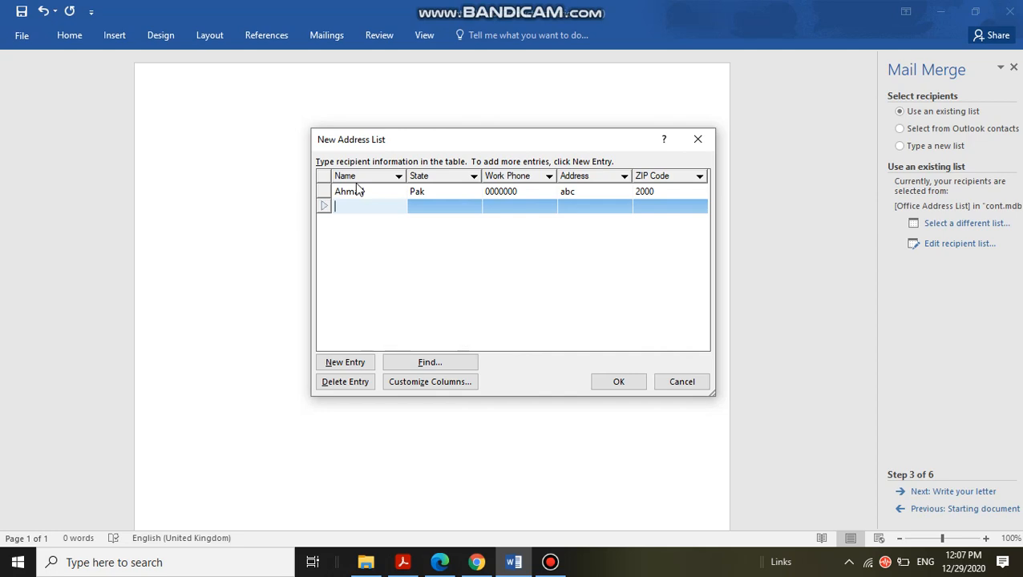
pyautogui.write('Hamza')
pyautogui.press('Tab')
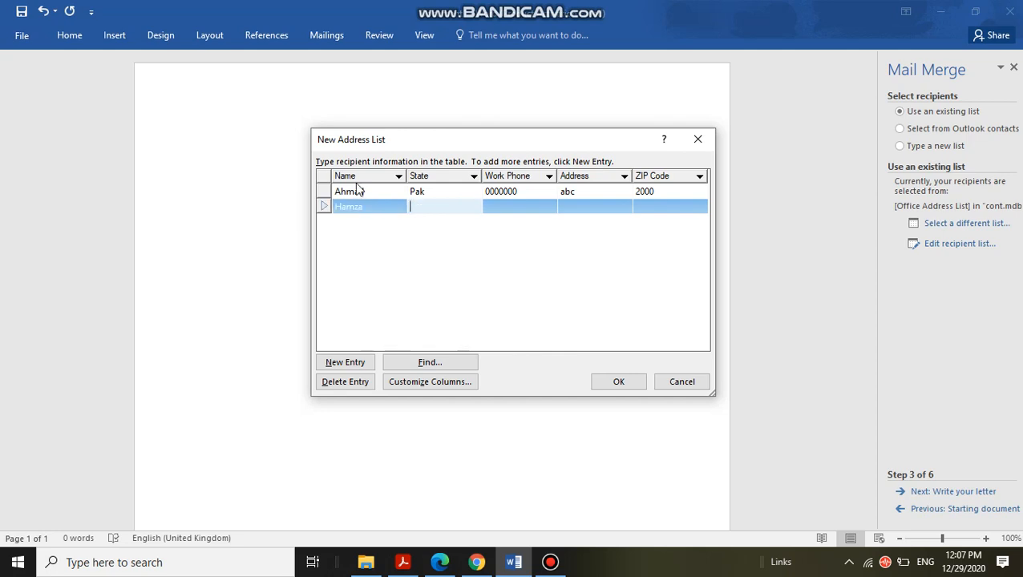
pyautogui.write('ind')
pyautogui.press('Tab')
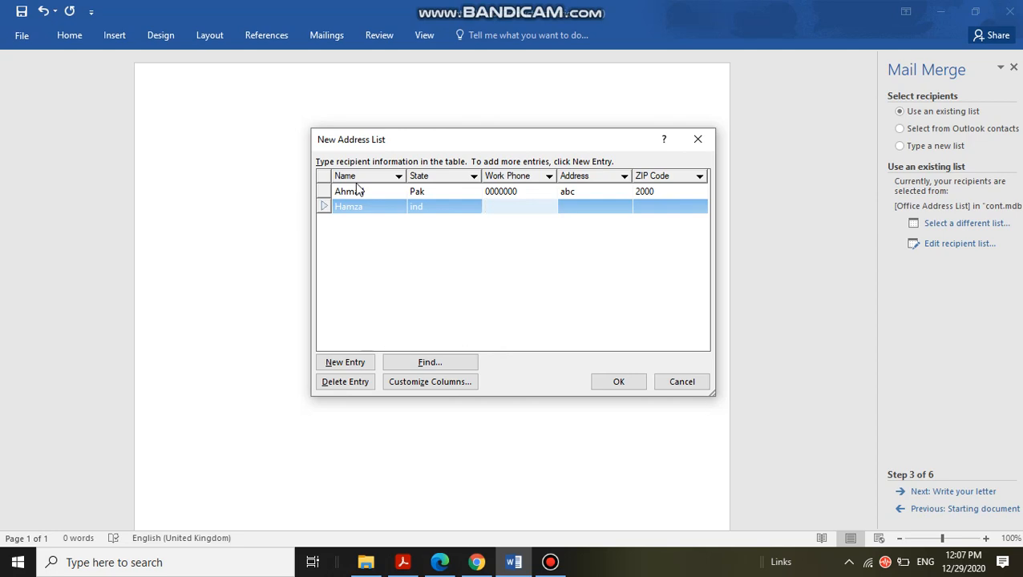
# Complete the second entry with the work phone, address and ZIP code 22200, and add a blank third entry
pyautogui.write('00000001')
pyautogui.press('BackSpace')
pyautogui.press('BackSpace')
pyautogui.write('1')
pyautogui.press('Tab')
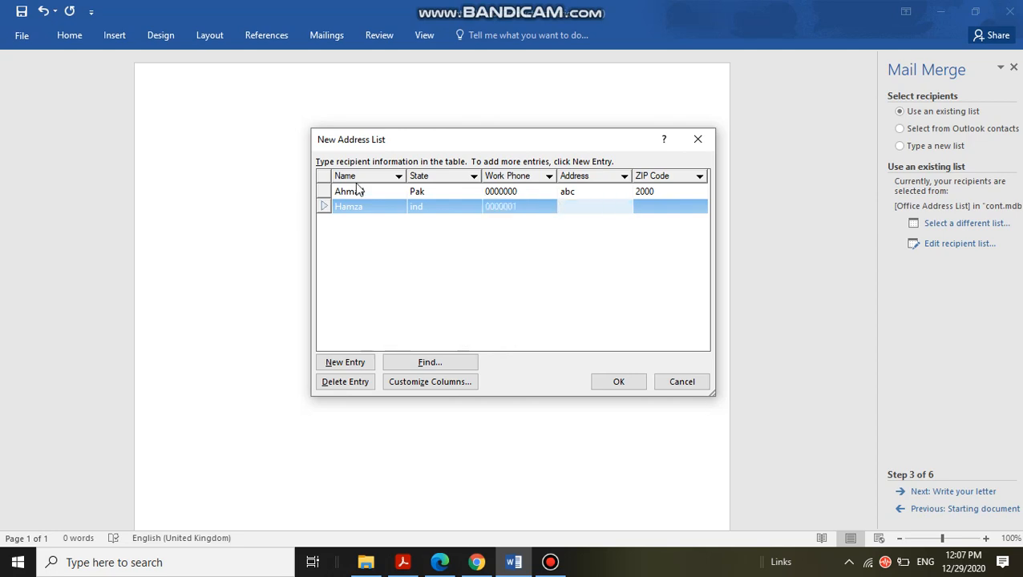
pyautogui.write('xyz')
pyautogui.press('Tab')
pyautogui.write('222')
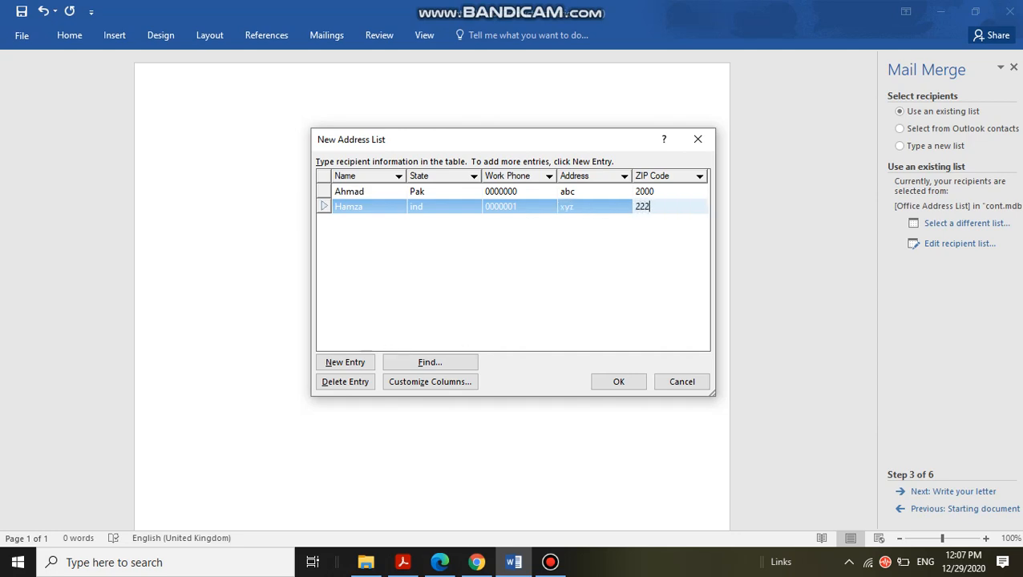
pyautogui.write('00')
pyautogui.click(328, 369)
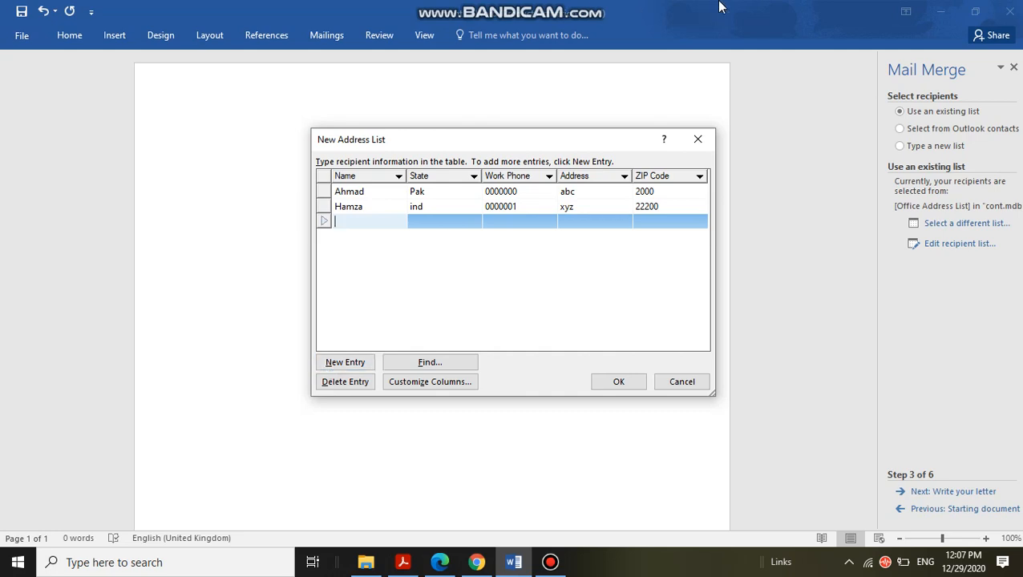
pyautogui.click(591, 2)
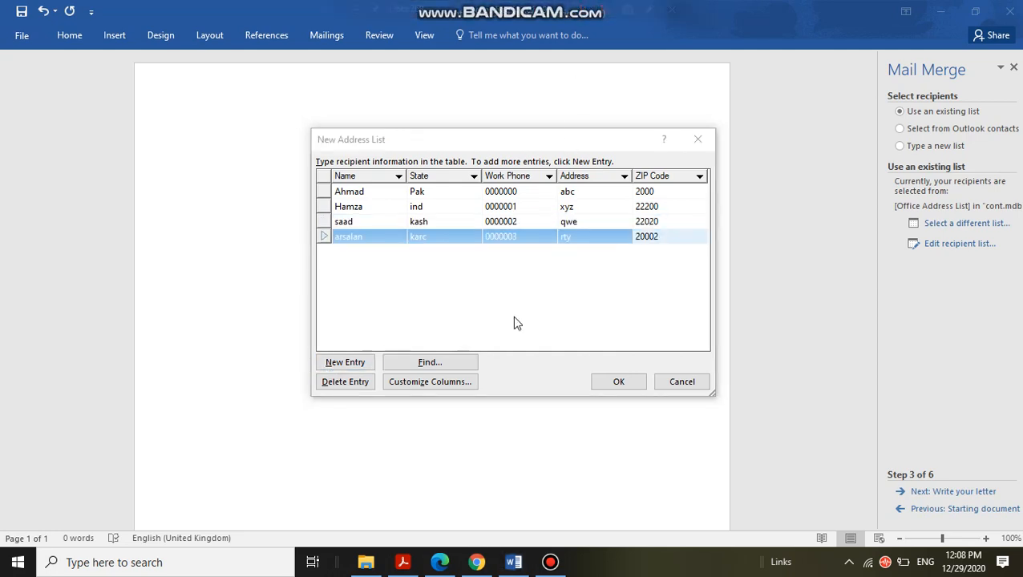
pyautogui.click(513, 321)
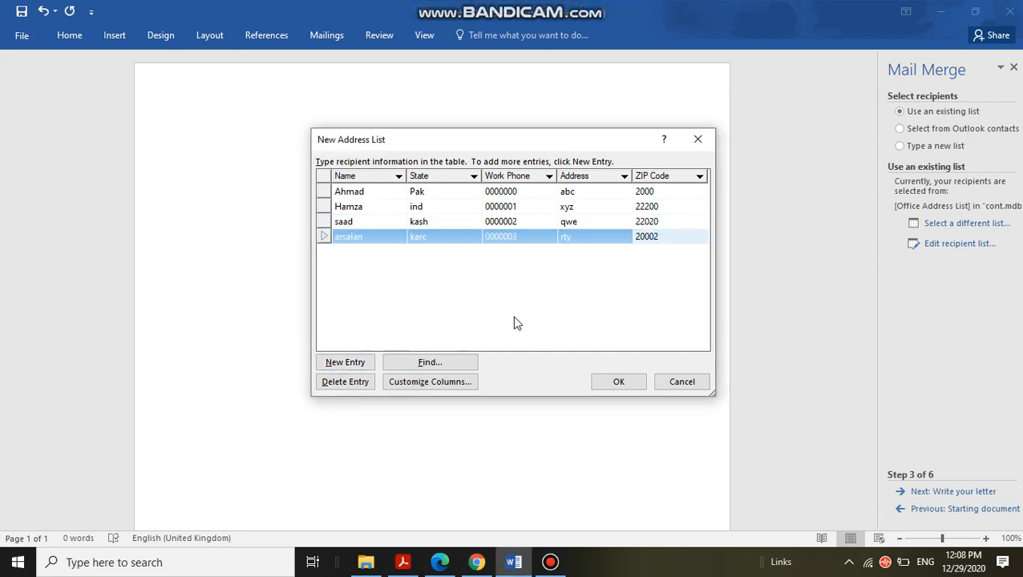
pyautogui.click(513, 321)
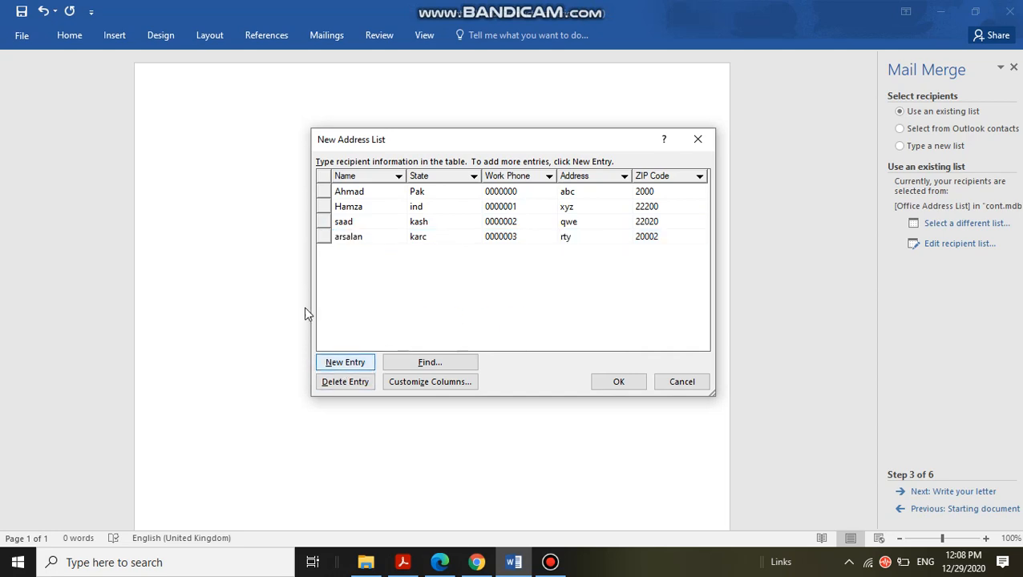
pyautogui.click(323, 236)
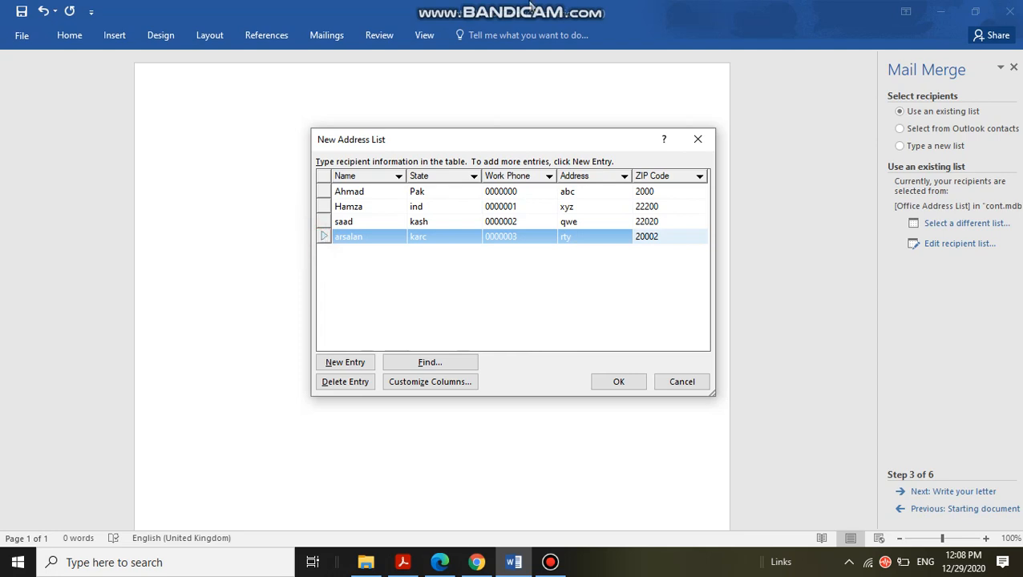
pyautogui.click(407, 370)
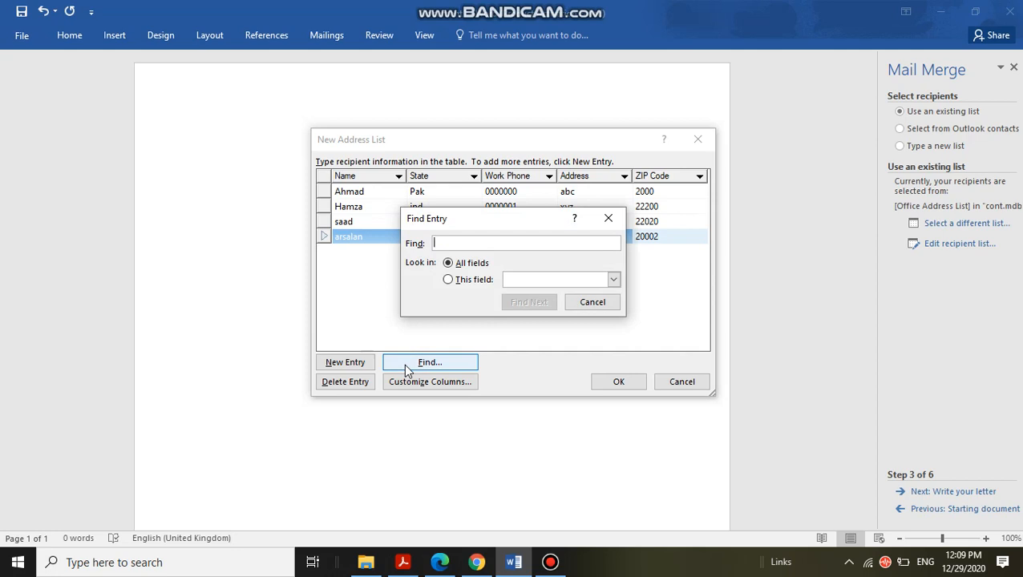
pyautogui.click(472, 282)
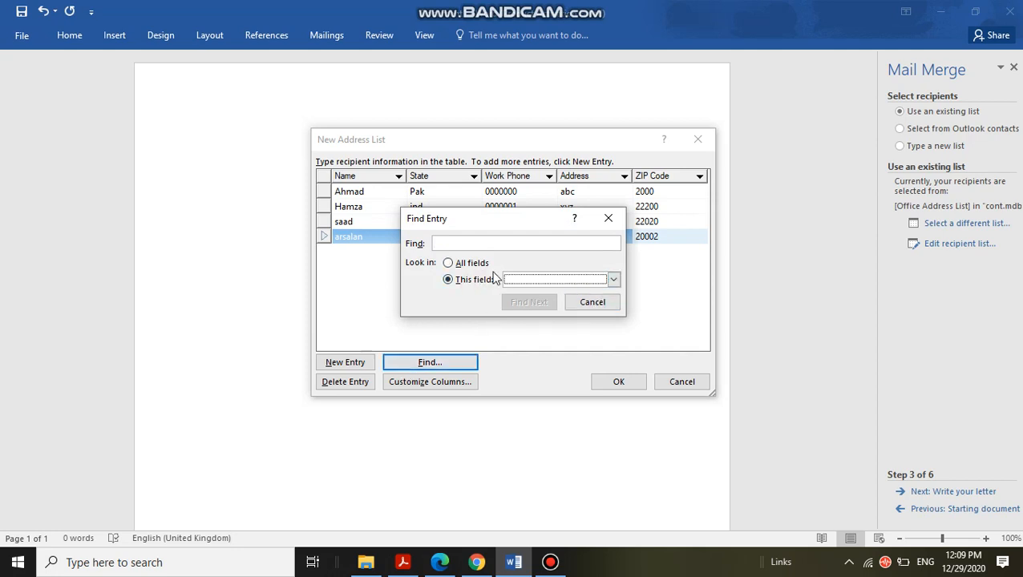
pyautogui.click(613, 279)
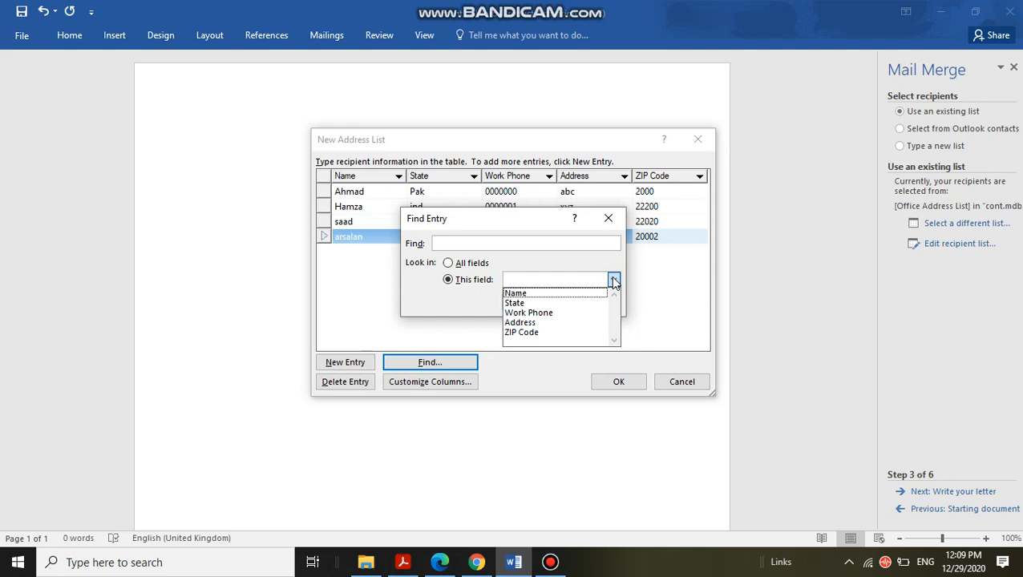
pyautogui.click(475, 300)
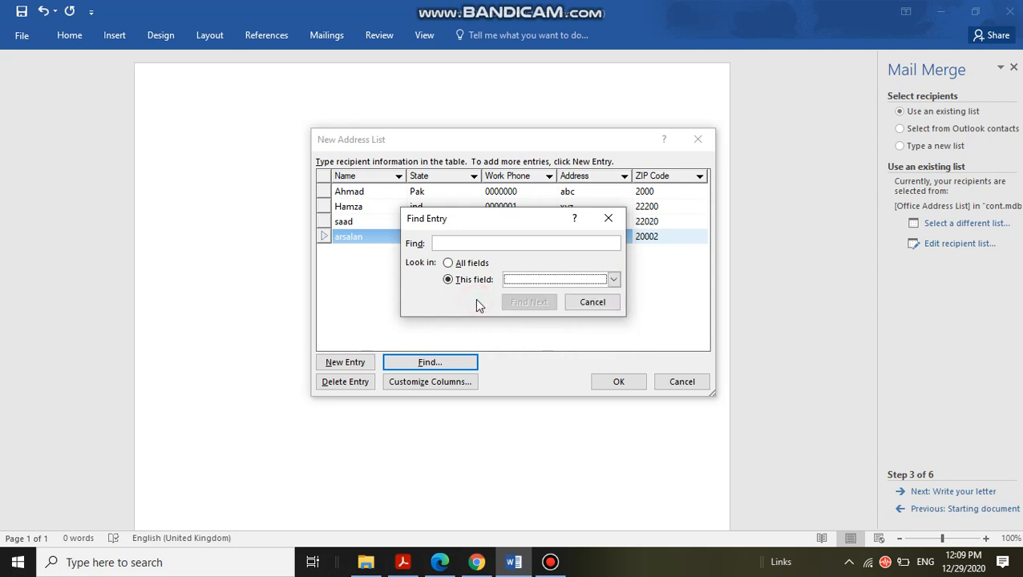
pyautogui.click(597, 302)
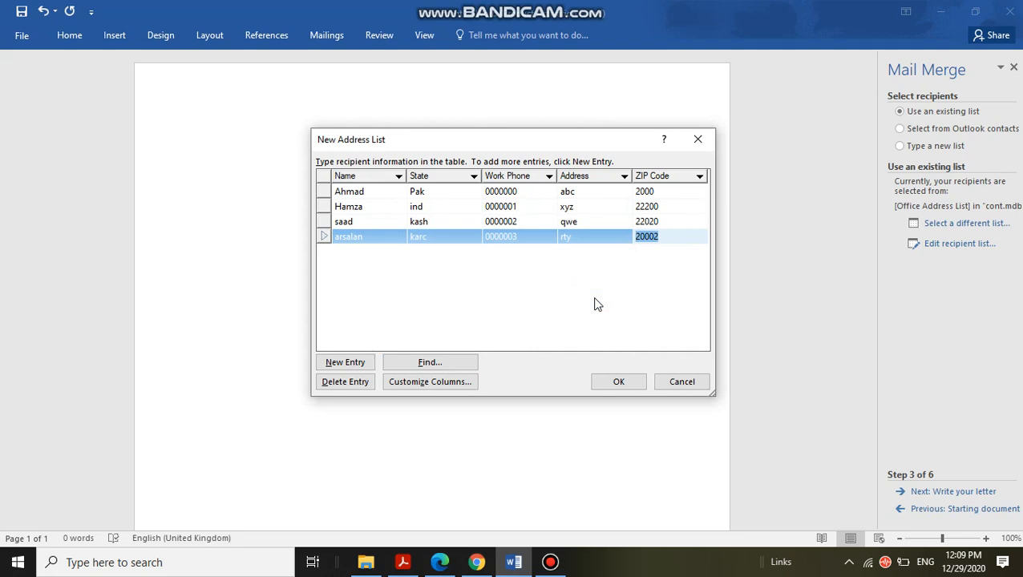
# Finish the address list and save it on the Desktop as contact
pyautogui.click(605, 381)
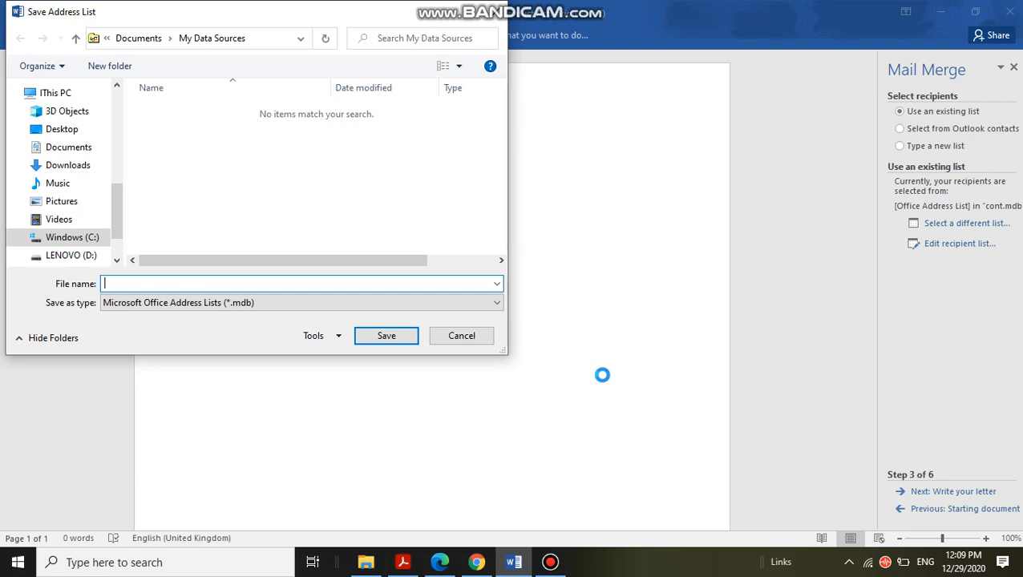
pyautogui.click(76, 132)
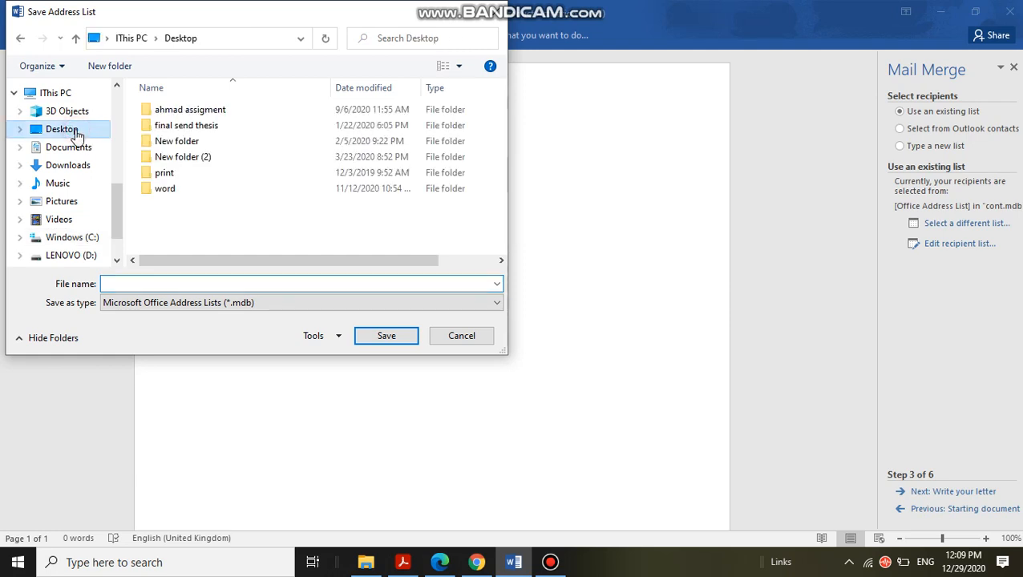
pyautogui.scroll(2, 78, 137)
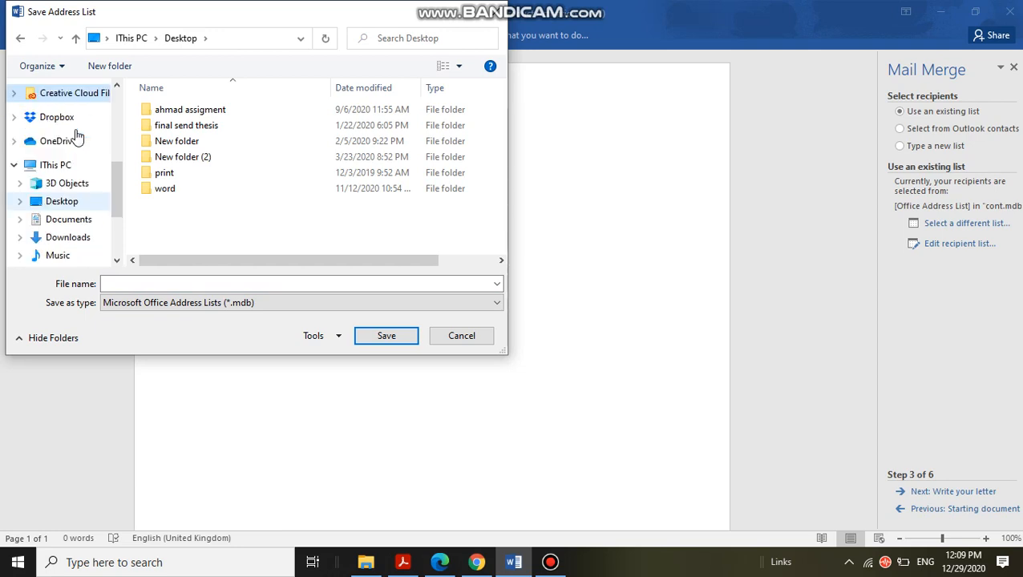
pyautogui.click(196, 286)
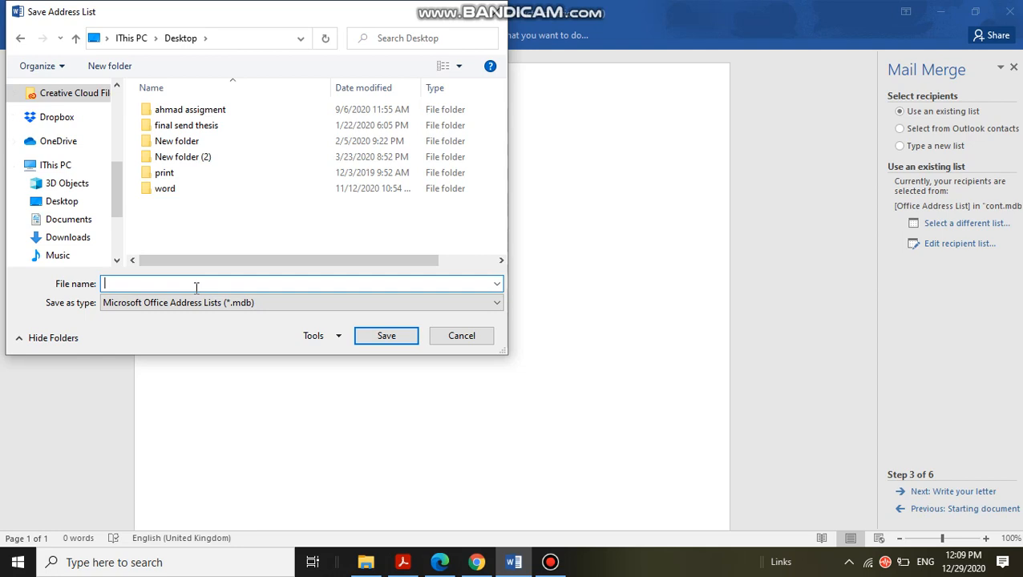
pyautogui.write('contact')
pyautogui.click(388, 335)
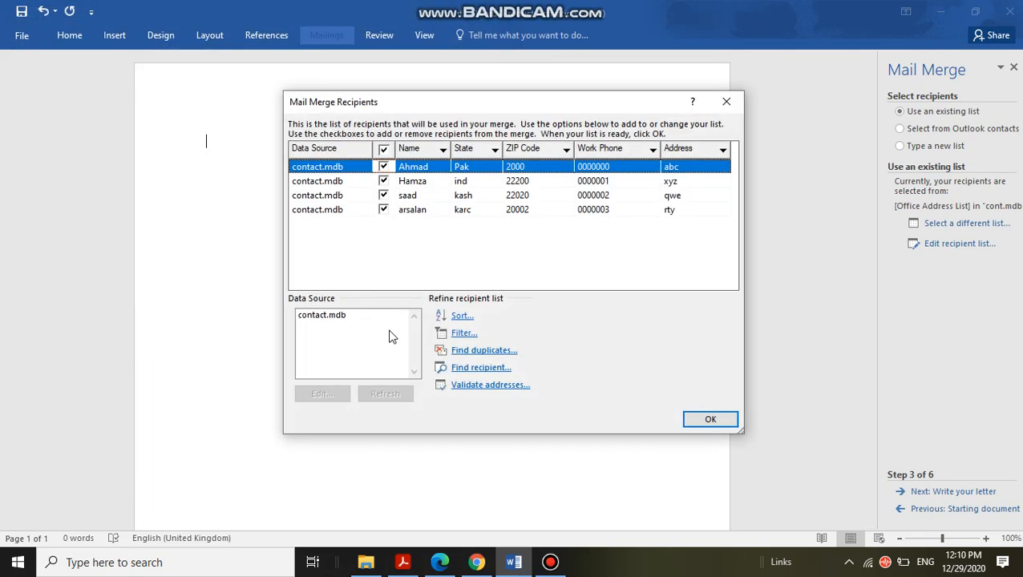
# Accept all listed merge recipients and advance the mail merge to the letter-writing stage
pyautogui.click(714, 416)
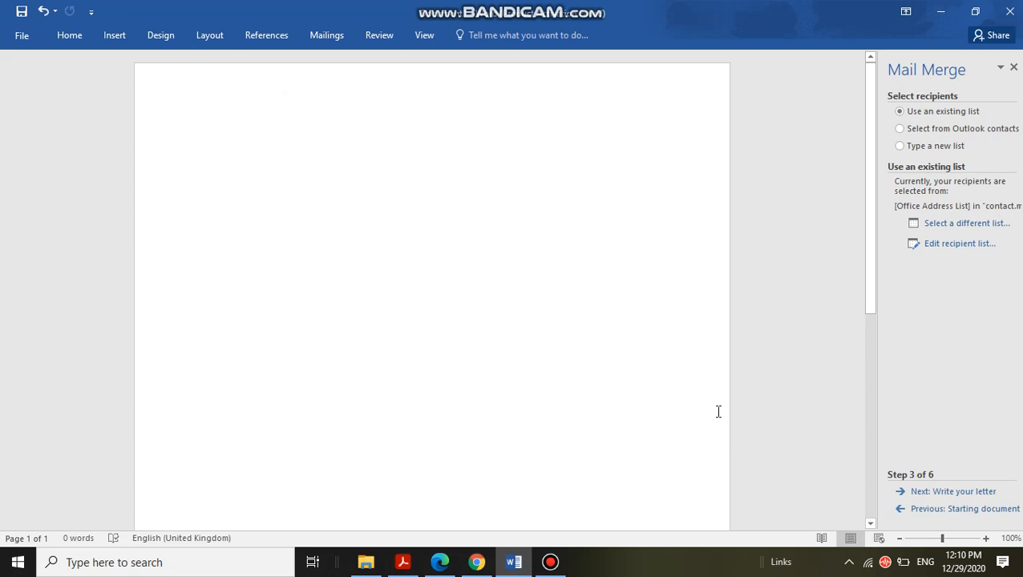
pyautogui.click(953, 492)
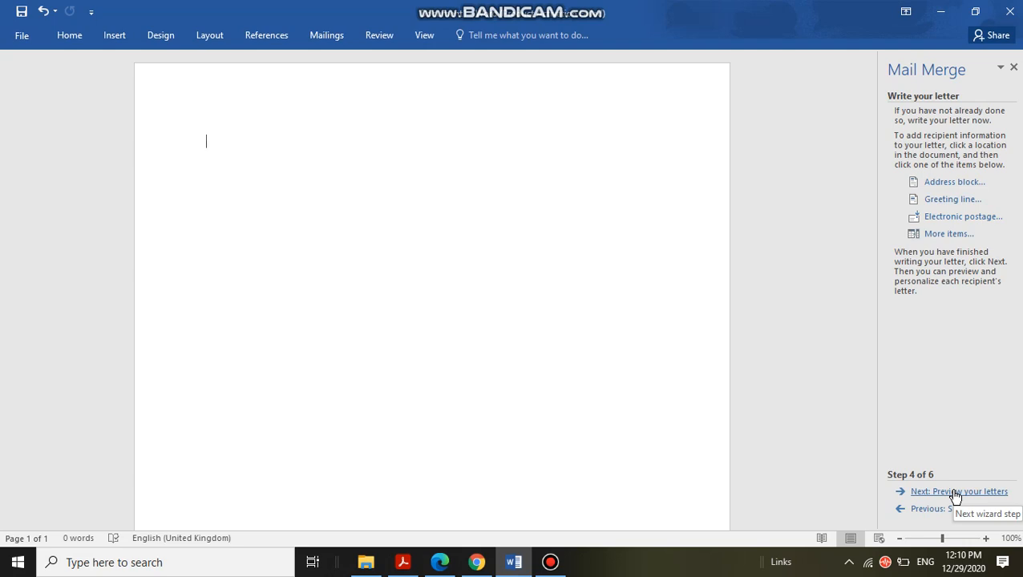
pyautogui.click(942, 234)
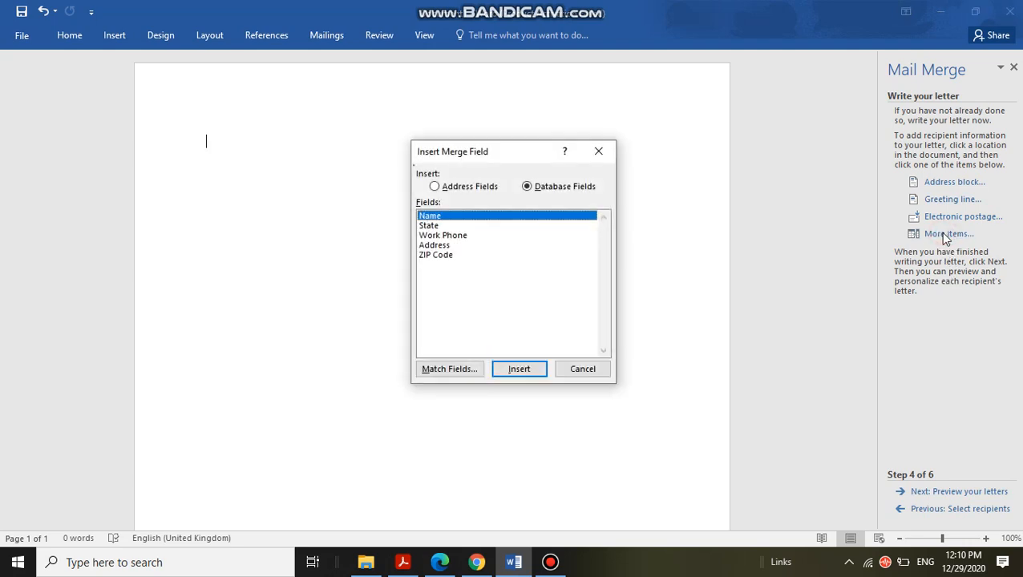
pyautogui.click(608, 147)
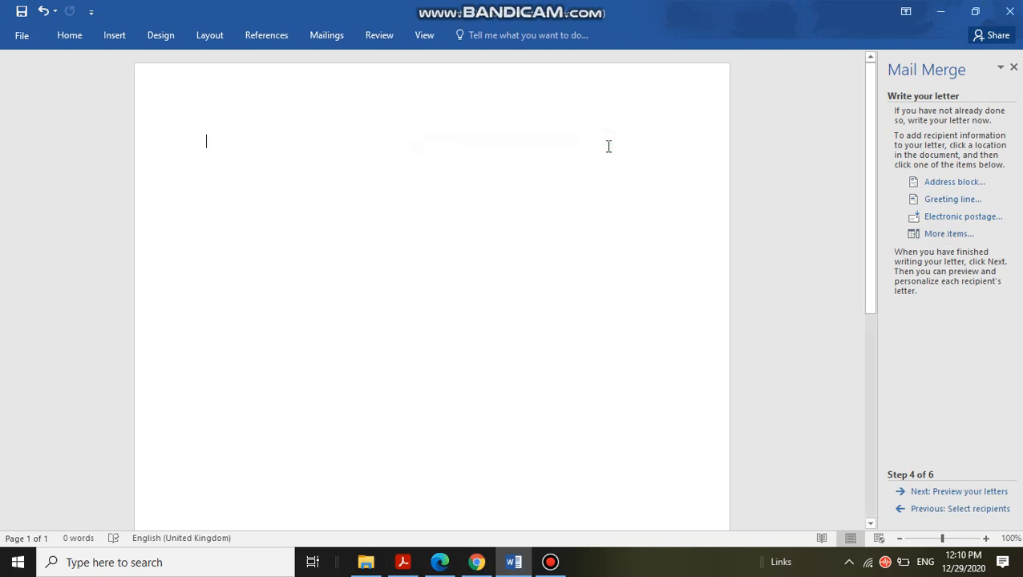
# Begin the letter with "To" and insert the Name merge field on the line below it
pyautogui.write('To')
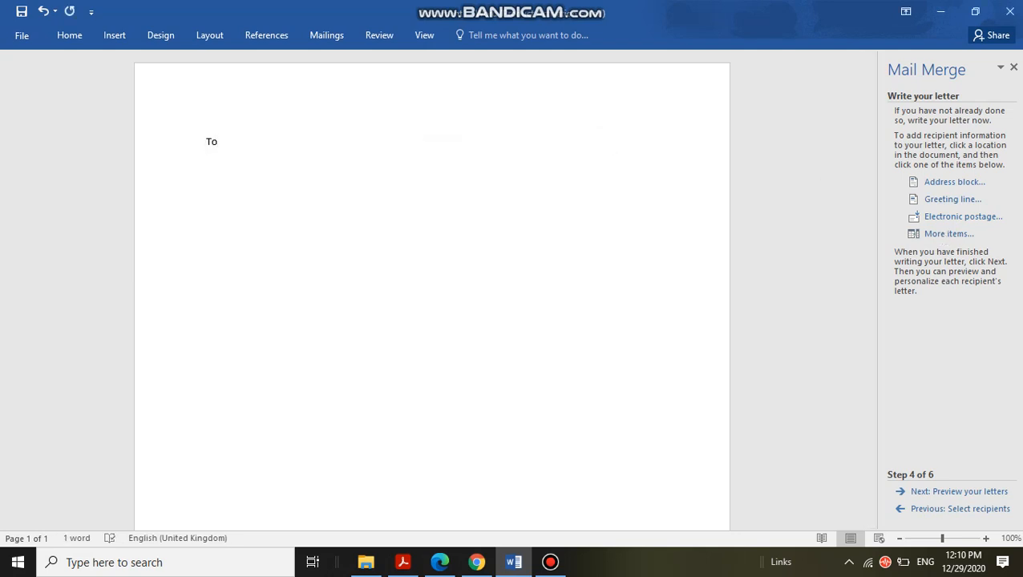
pyautogui.press('Return')
pyautogui.click(941, 233)
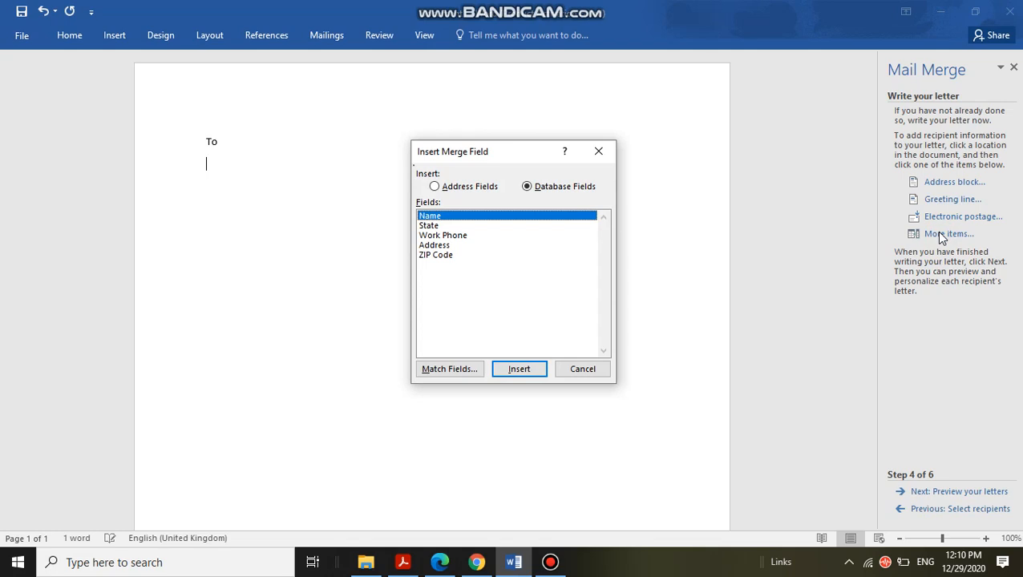
pyautogui.click(534, 371)
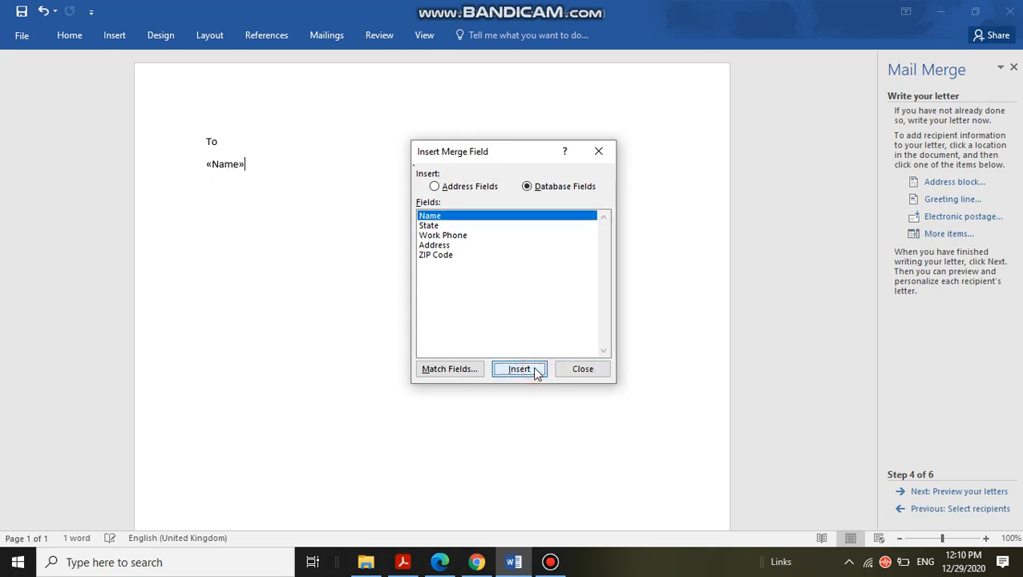
# Insert the State merge field directly after the Name field
pyautogui.click(421, 236)
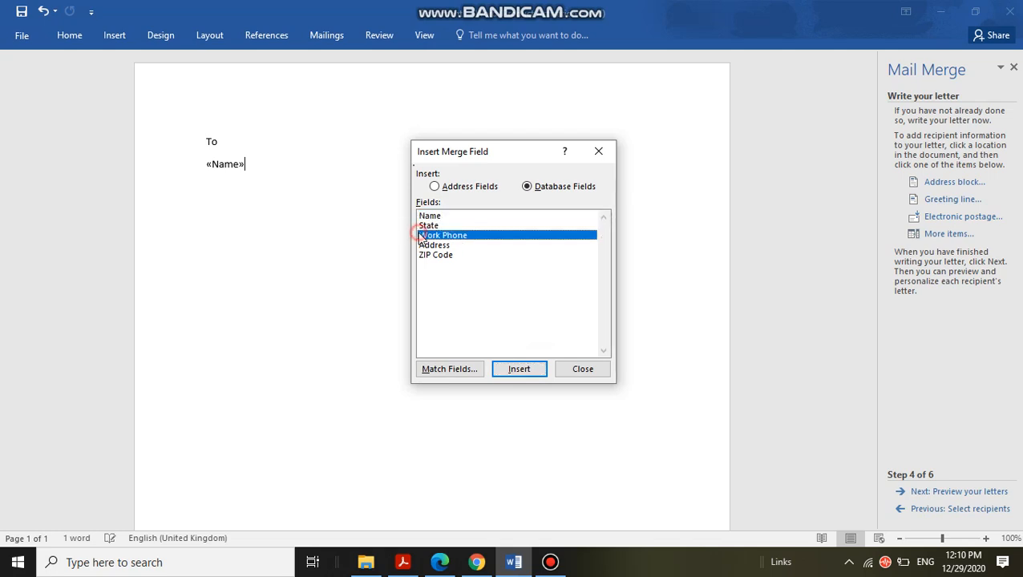
pyautogui.click(425, 226)
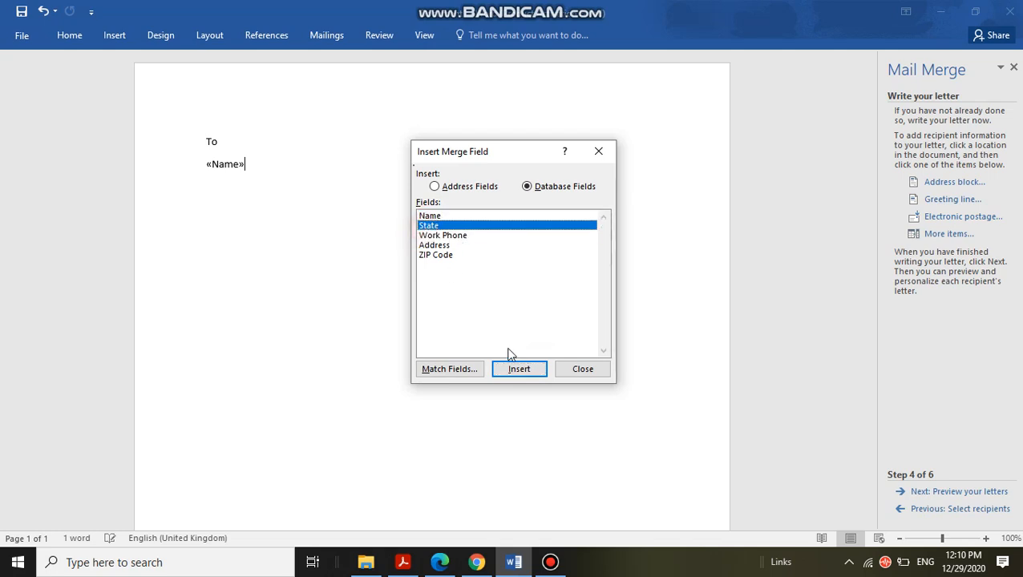
pyautogui.click(505, 368)
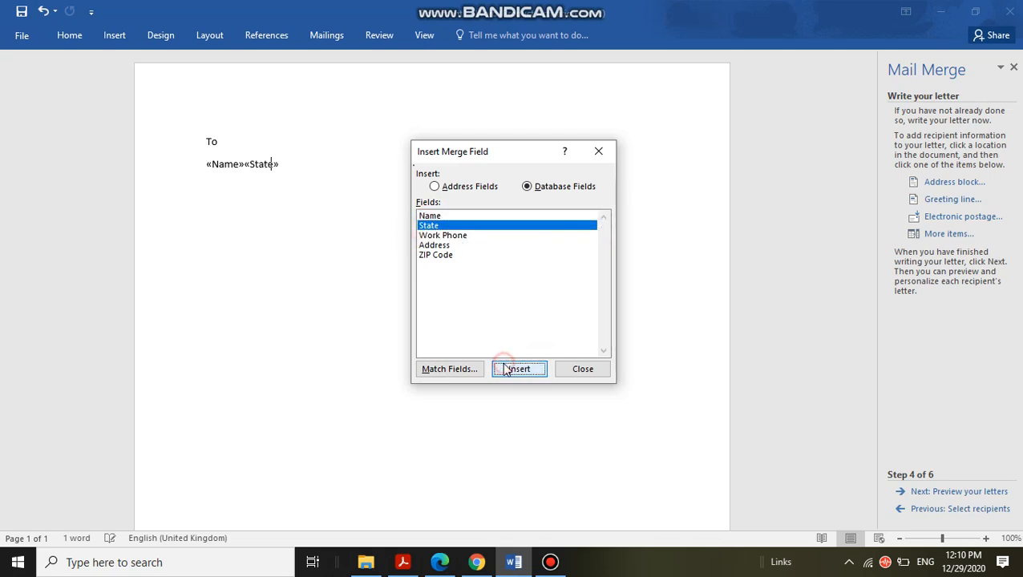
# Insert the Work Phone, Address and ZIP Code merge fields directly after the State field and finish inserting fields
pyautogui.click(431, 236)
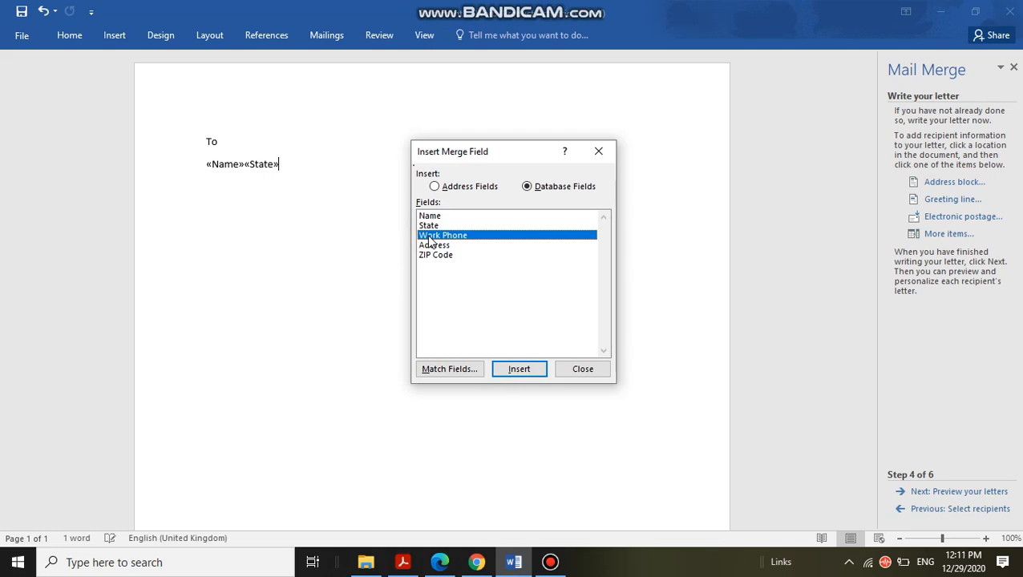
pyautogui.click(501, 371)
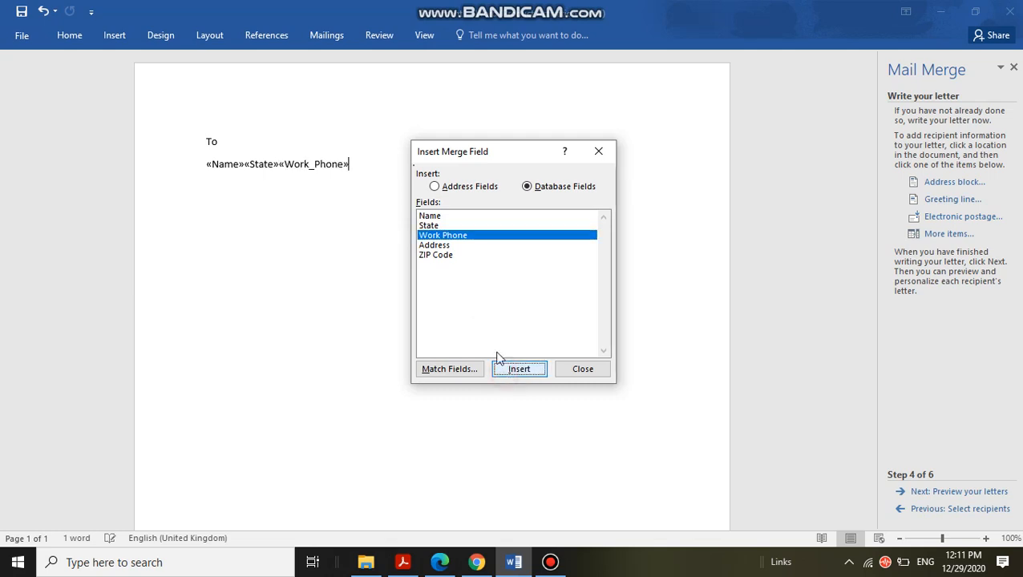
pyautogui.click(459, 246)
pyautogui.click(504, 372)
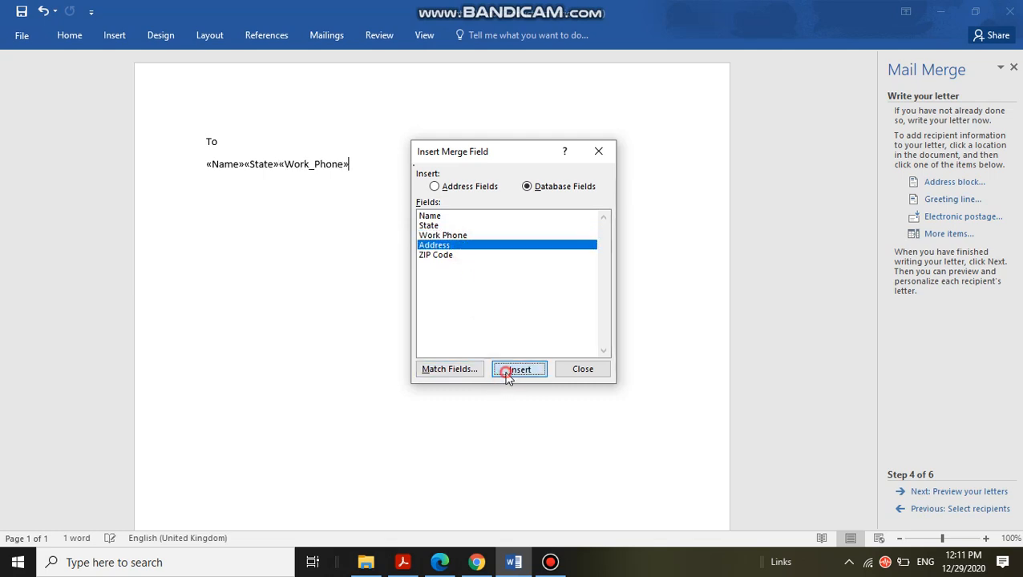
pyautogui.click(425, 255)
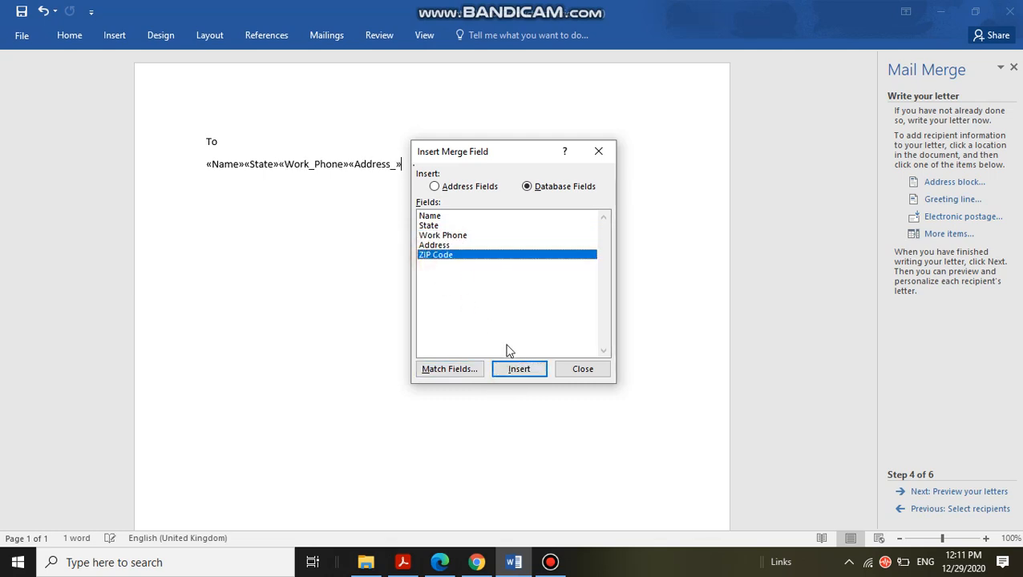
pyautogui.click(511, 374)
pyautogui.click(578, 375)
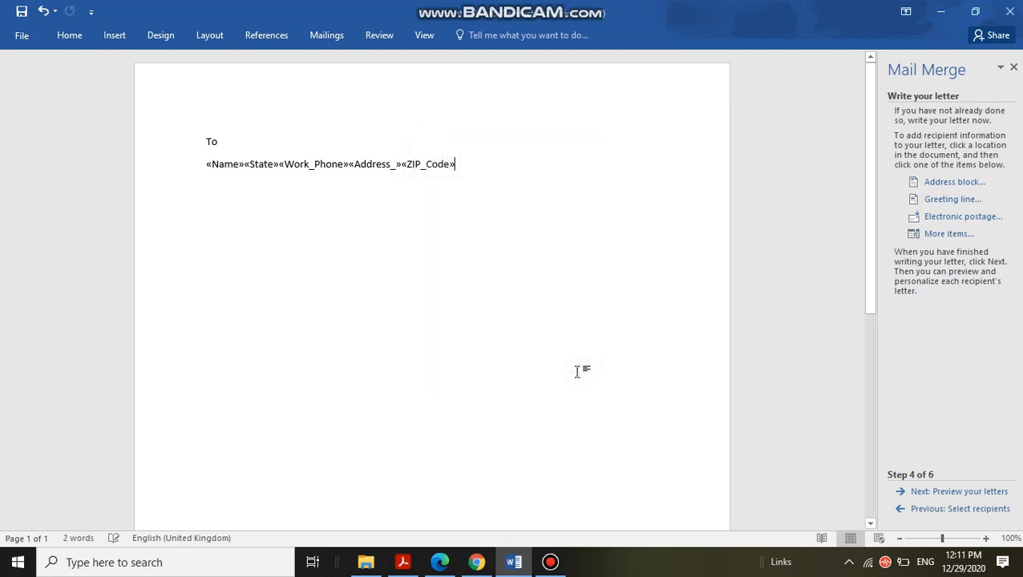
# Break the field line after Name and after State so State and Work Phone each start a new line
pyautogui.click(246, 163)
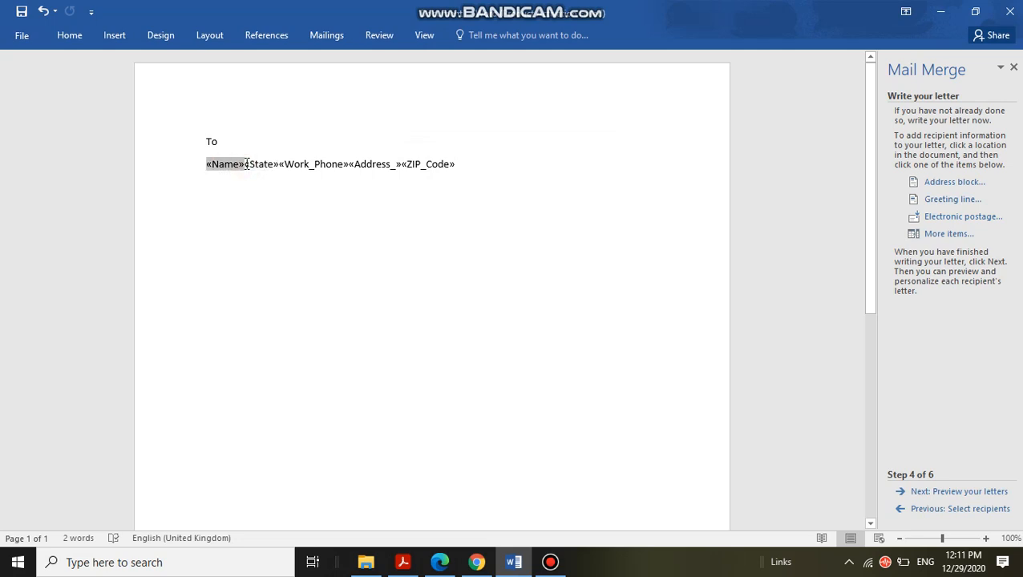
pyautogui.press('Return')
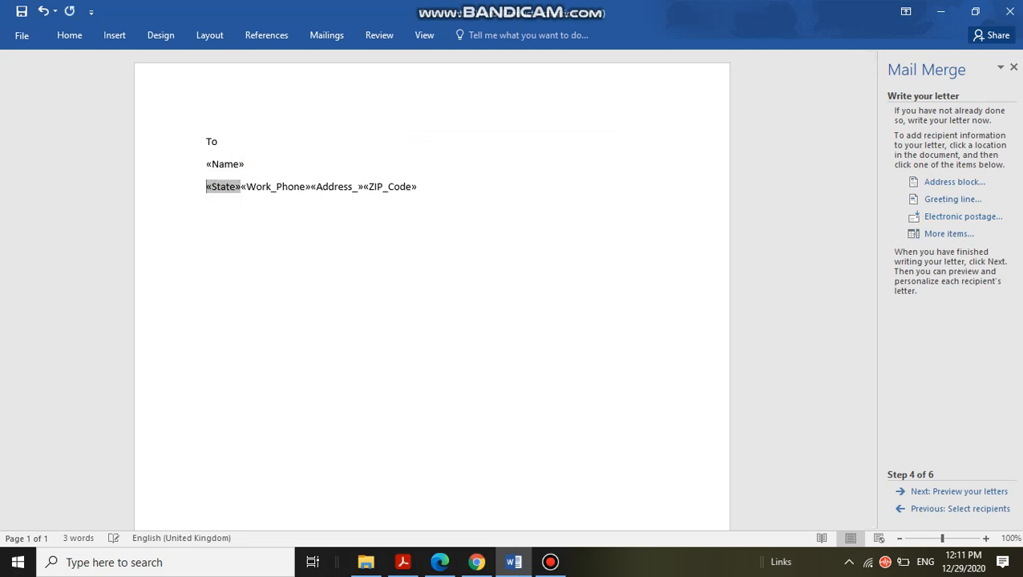
pyautogui.press('Right')
pyautogui.press('Right')
pyautogui.press('Right')
pyautogui.press('Right')
pyautogui.press('Right')
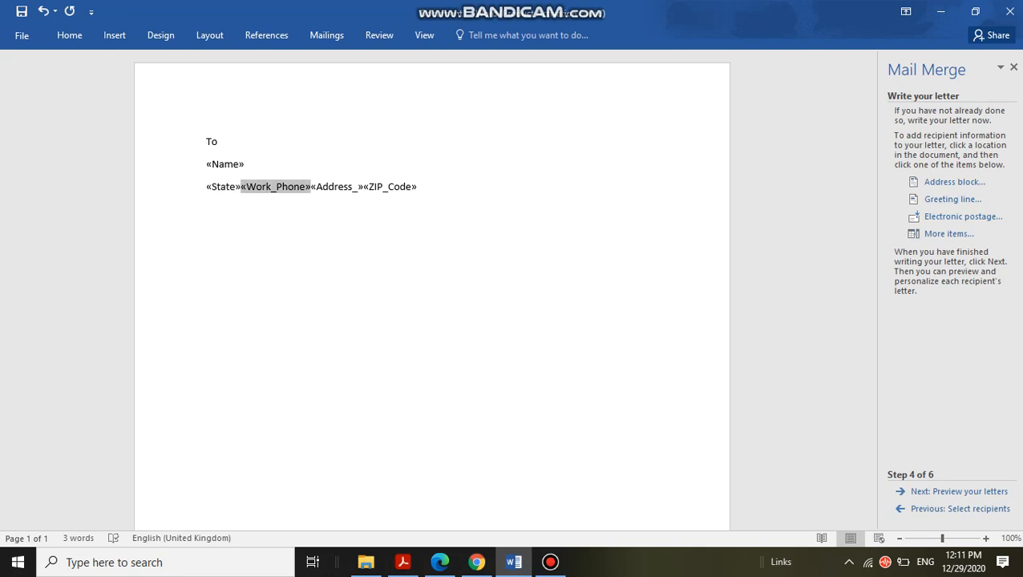
pyautogui.press('Return')
# Move the Address and ZIP Code fields onto their own lines below the Work Phone field
pyautogui.press('Right')
pyautogui.press('Right')
pyautogui.press('Right')
pyautogui.press('Right')
pyautogui.press('Right')
pyautogui.press('Right')
pyautogui.press('Right')
pyautogui.press('Right')
pyautogui.press('Right')
pyautogui.press('Right')
pyautogui.press('Right')
pyautogui.press('Right')
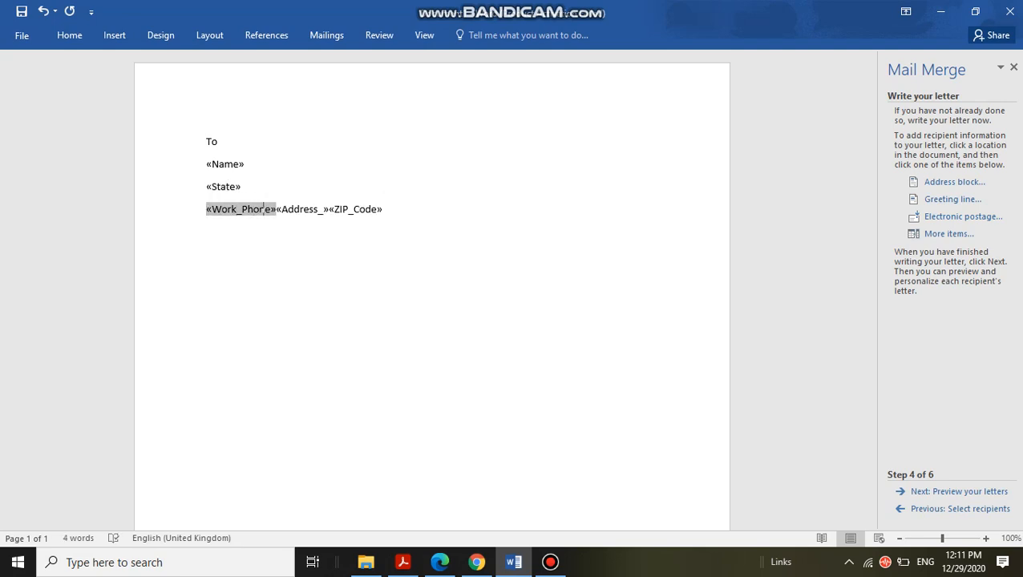
pyautogui.press('Return')
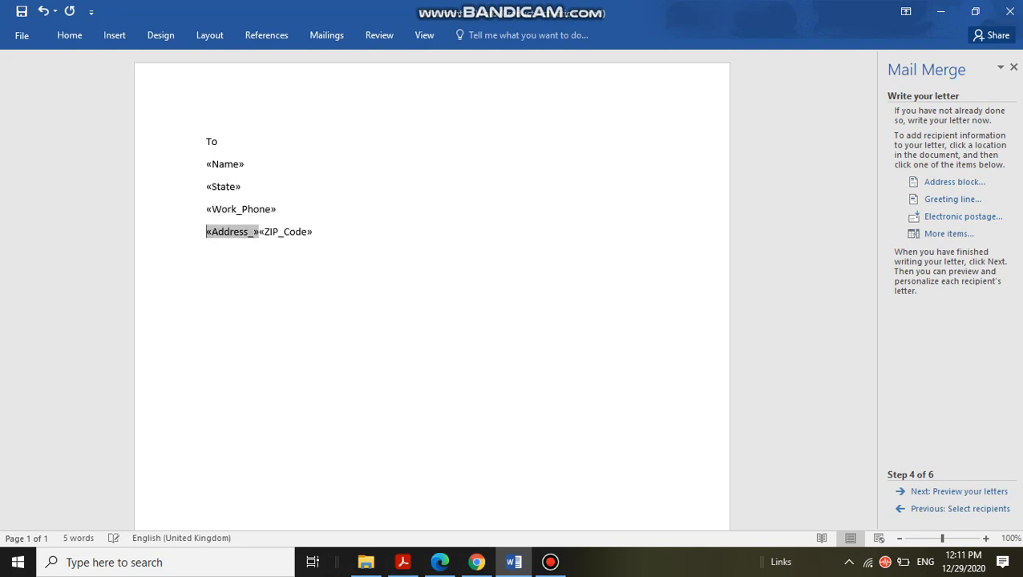
pyautogui.press('Right')
pyautogui.press('Right')
pyautogui.press('Right')
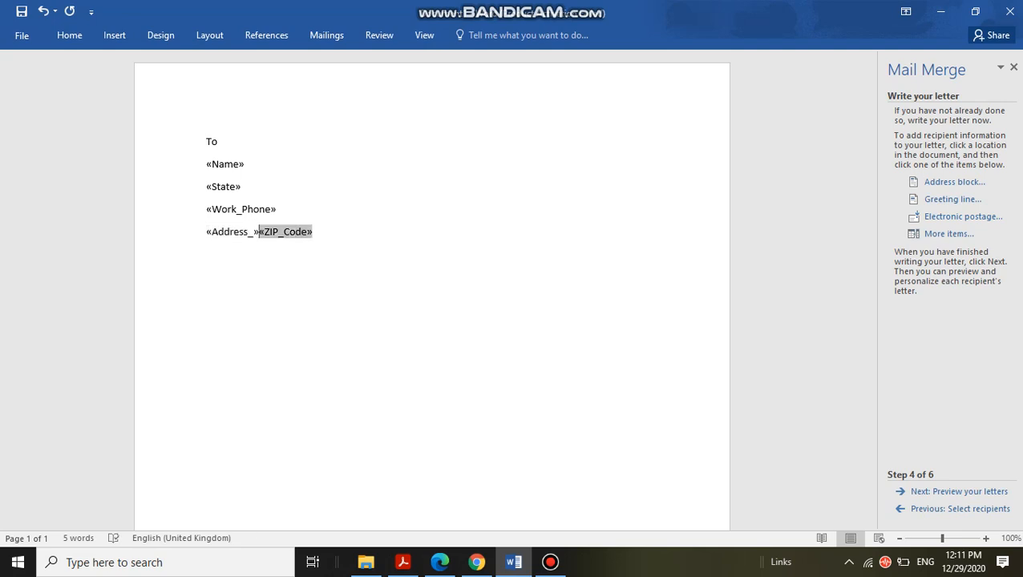
pyautogui.press('Return')
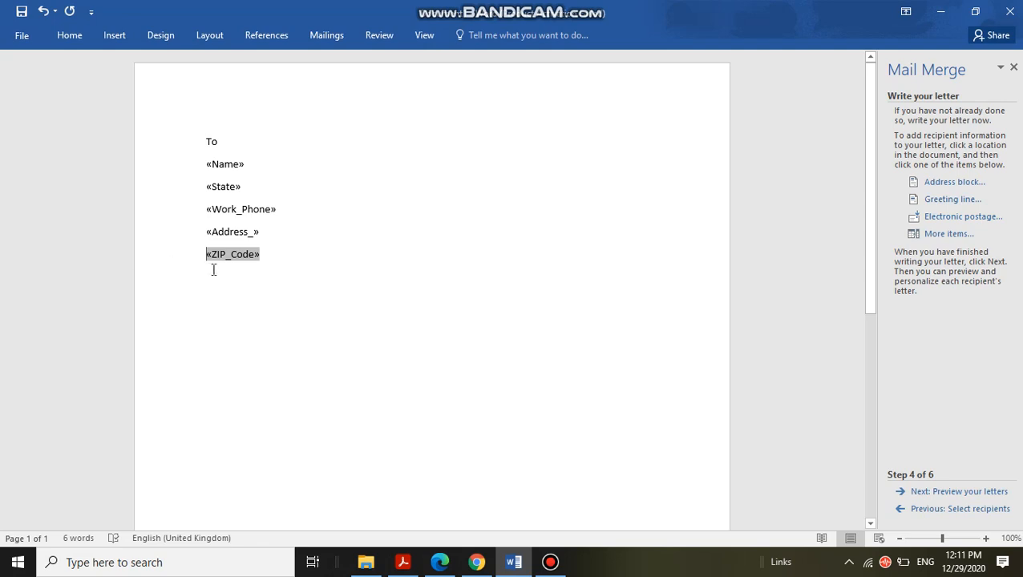
# Start a new line below the ZIP Code field and enter Rand(2,5) there
pyautogui.click(264, 256)
pyautogui.press('Return')
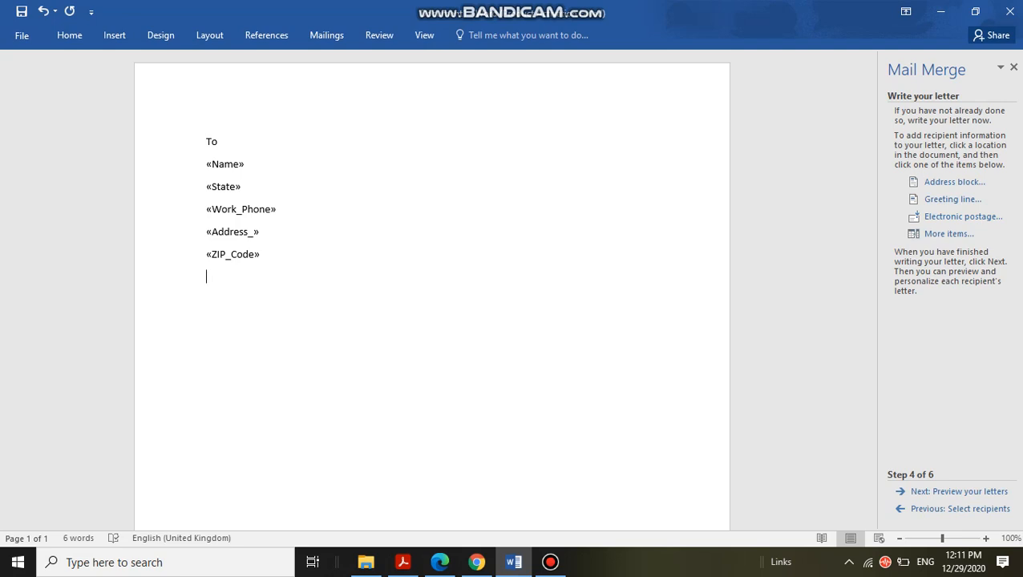
pyautogui.write('and(2,5)')
pyautogui.press('Return')
pyautogui.press('BackSpace')
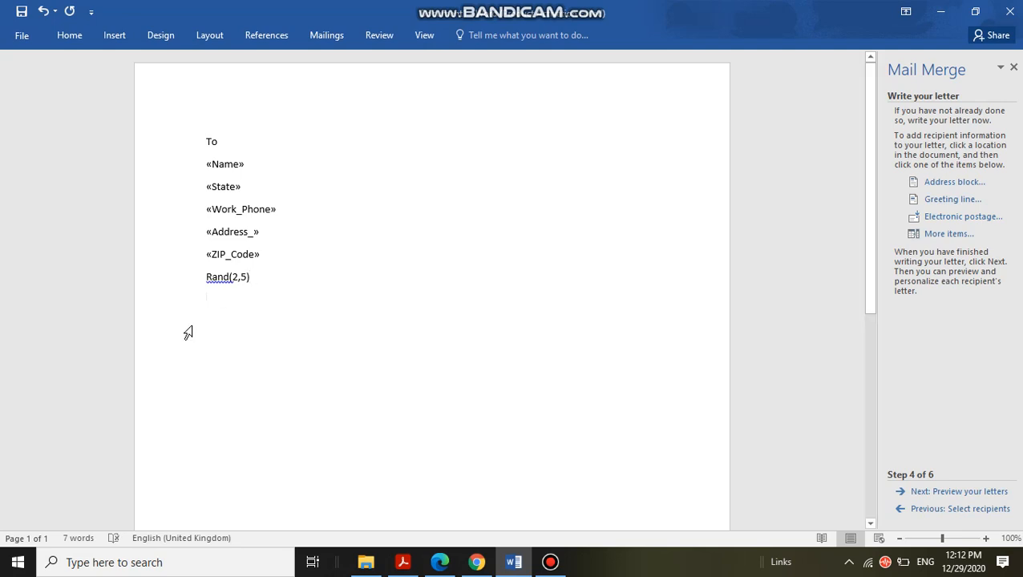
# Correct the formula line to =rand(2,5) and run it to fill the letter body with sample paragraphs
pyautogui.click(203, 277)
pyautogui.write('=')
pyautogui.press('Delete')
pyautogui.write('r')
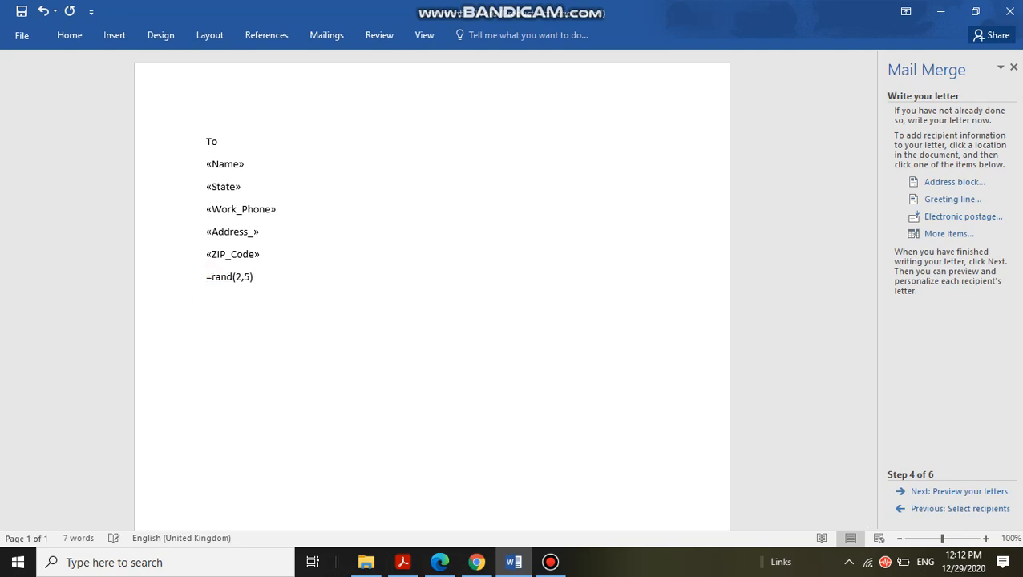
pyautogui.press('Right')
pyautogui.press('Right')
pyautogui.press('Right')
pyautogui.press('Right')
pyautogui.press('Right')
pyautogui.press('Right')
pyautogui.press('Right')
pyautogui.press('Right')
pyautogui.press('Return')
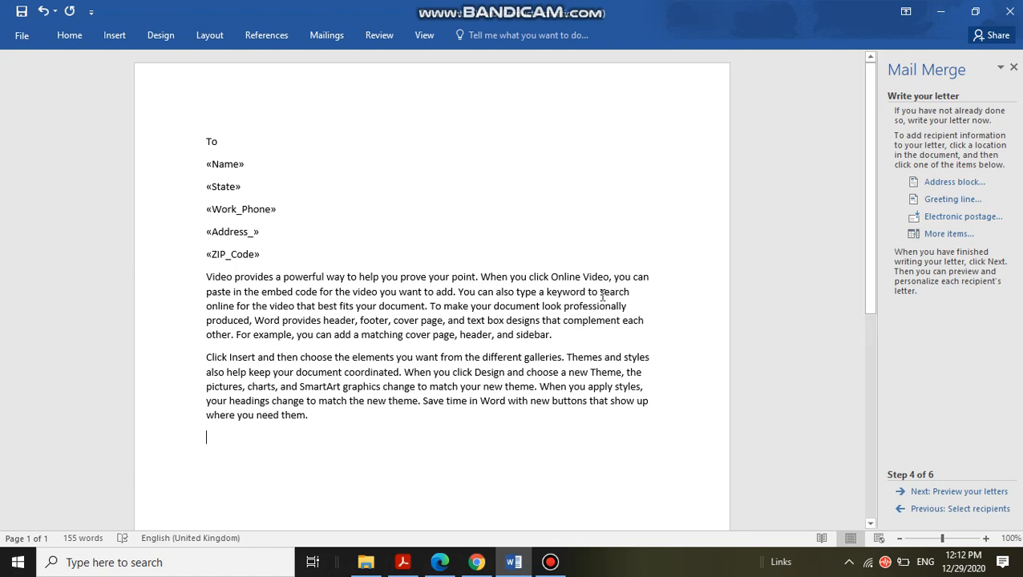
# Preview the merged letters from recipient 1 through recipient 4 and advance the mail merge to its completion stage
pyautogui.click(935, 493)
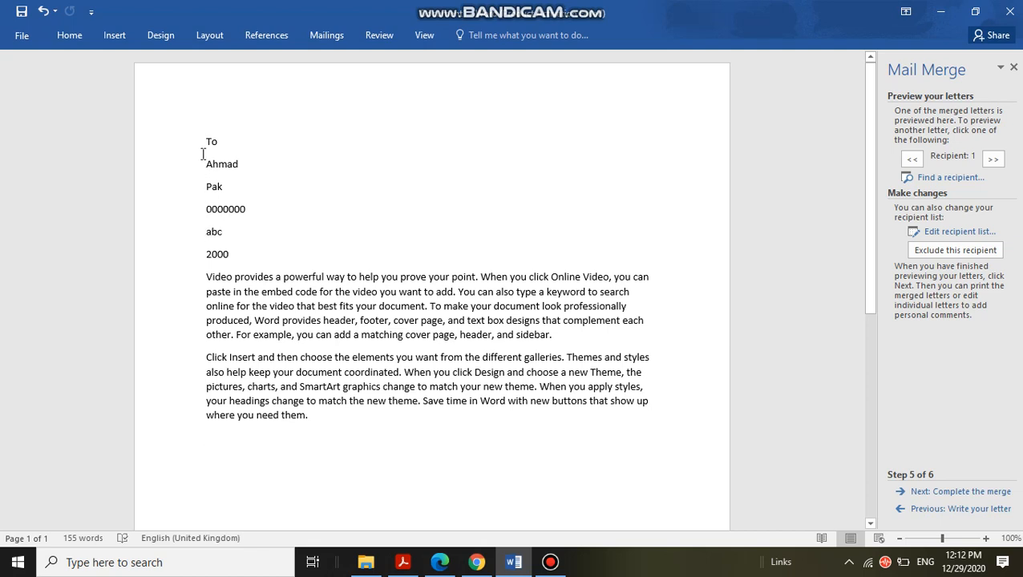
pyautogui.moveTo(203, 153); pyautogui.dragTo(244, 251)
pyautogui.click(246, 253)
pyautogui.click(991, 159)
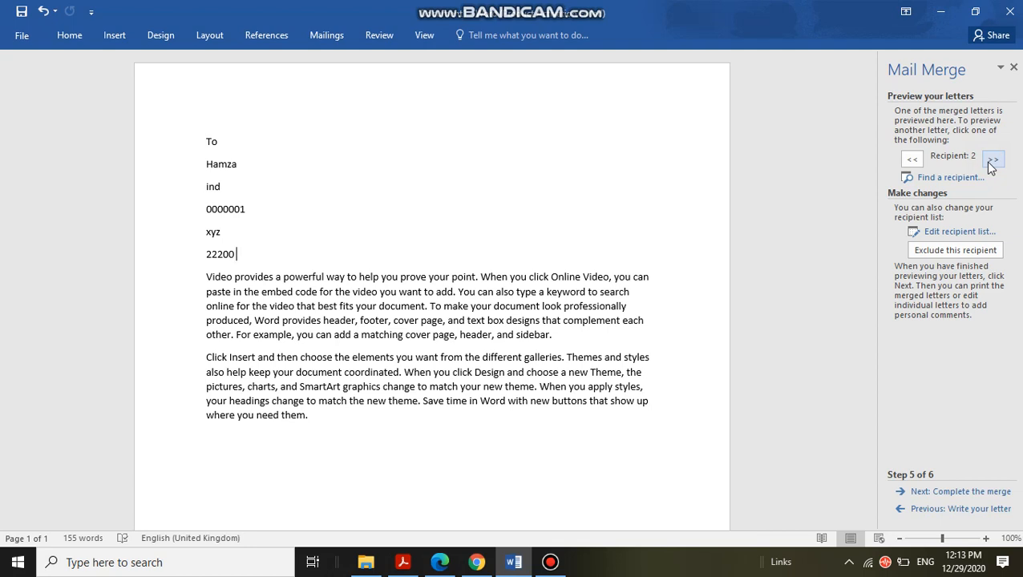
pyautogui.click(992, 159)
pyautogui.click(991, 159)
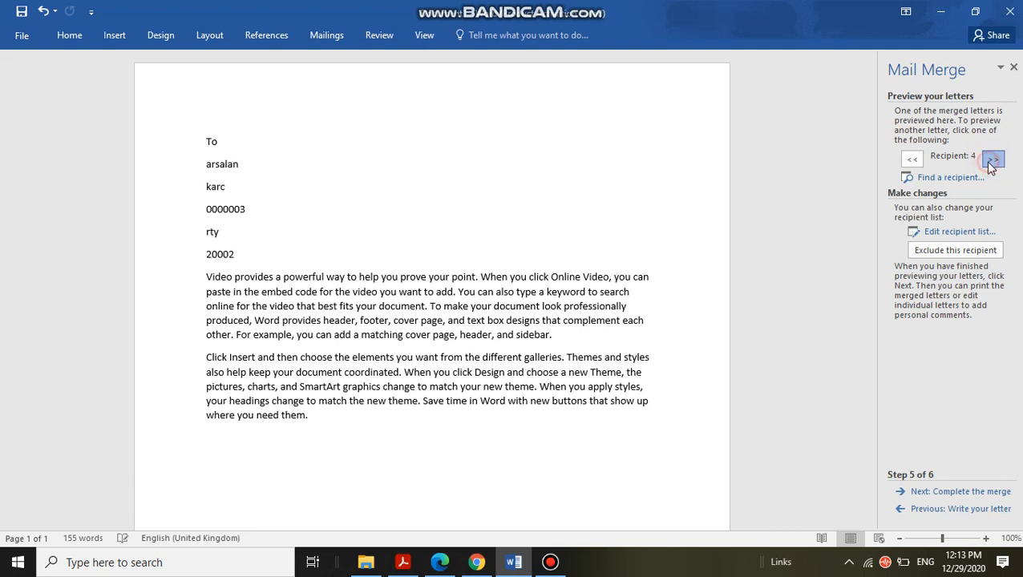
pyautogui.click(965, 492)
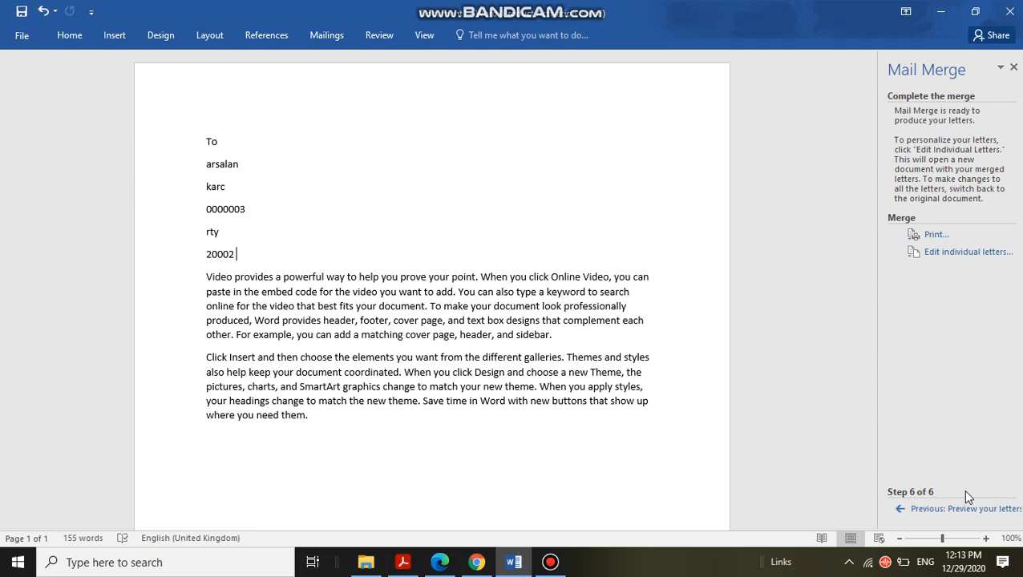
# Try the print-merge record choices of current record, range 1 to 3, and all, and cancel without printing
pyautogui.click(941, 241)
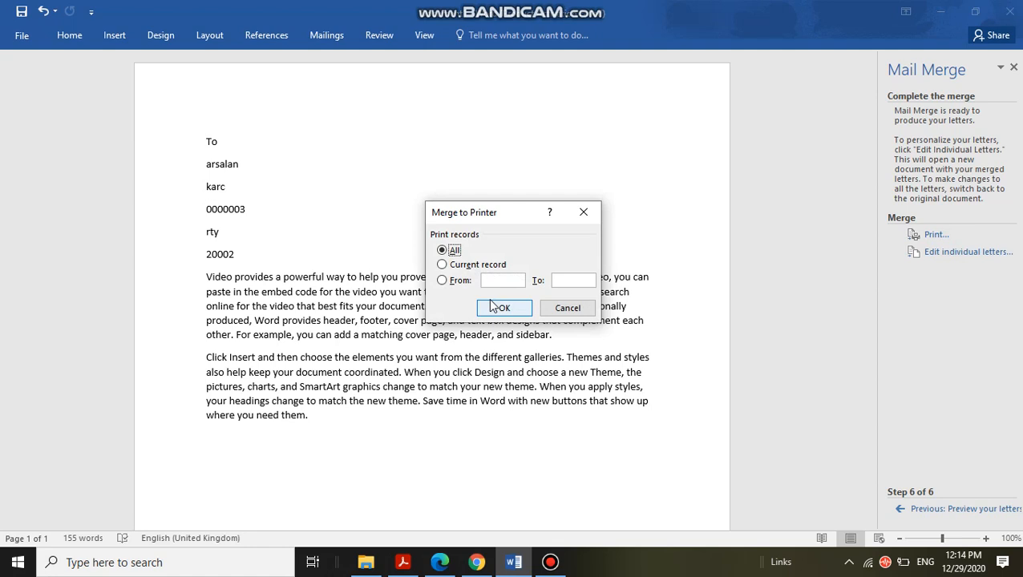
pyautogui.click(443, 266)
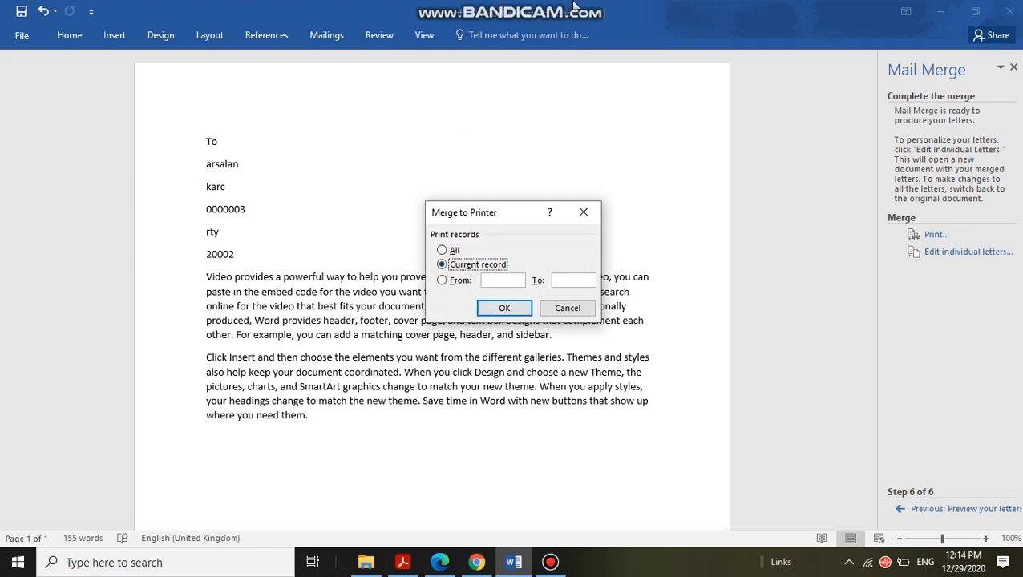
pyautogui.moveTo(576, 6)
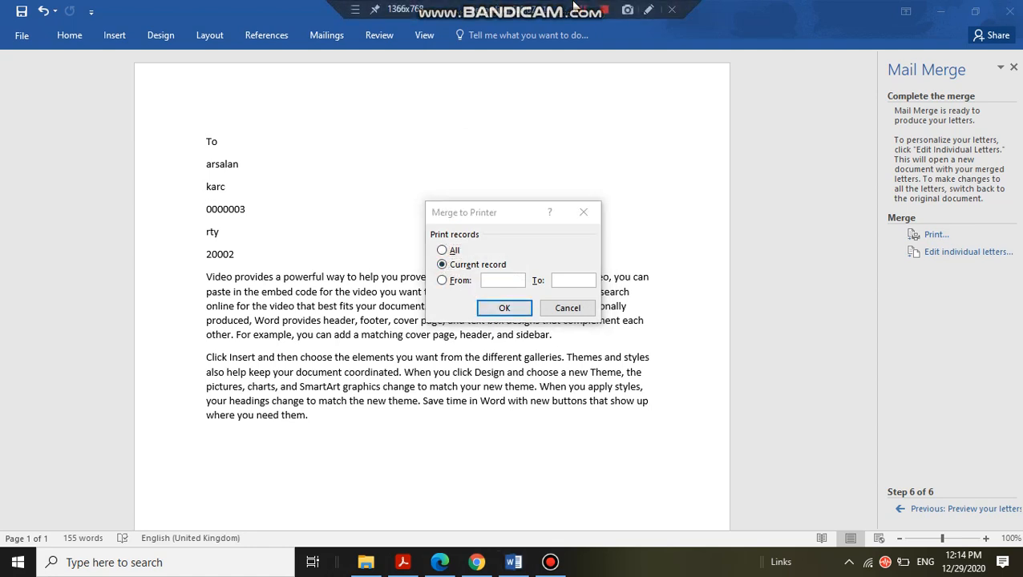
pyautogui.click(254, 189)
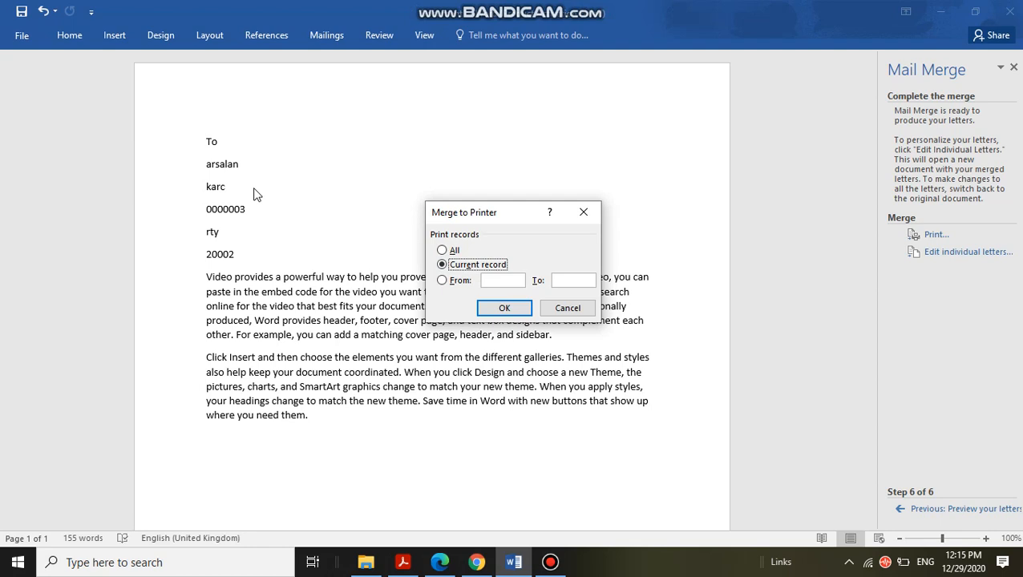
pyautogui.click(444, 279)
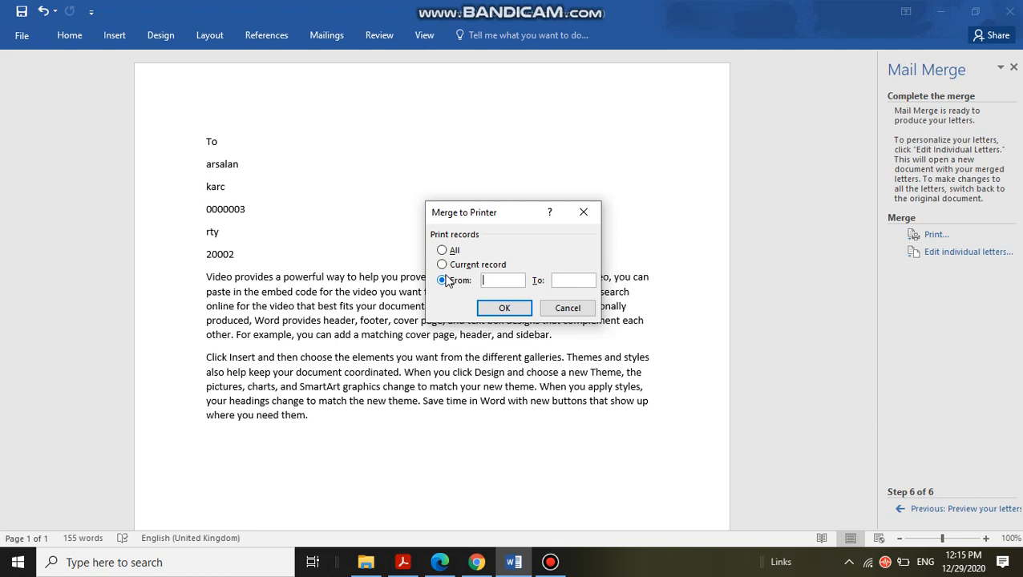
pyautogui.write('1')
pyautogui.click(560, 279)
pyautogui.write('3')
pyautogui.click(454, 250)
pyautogui.click(571, 308)
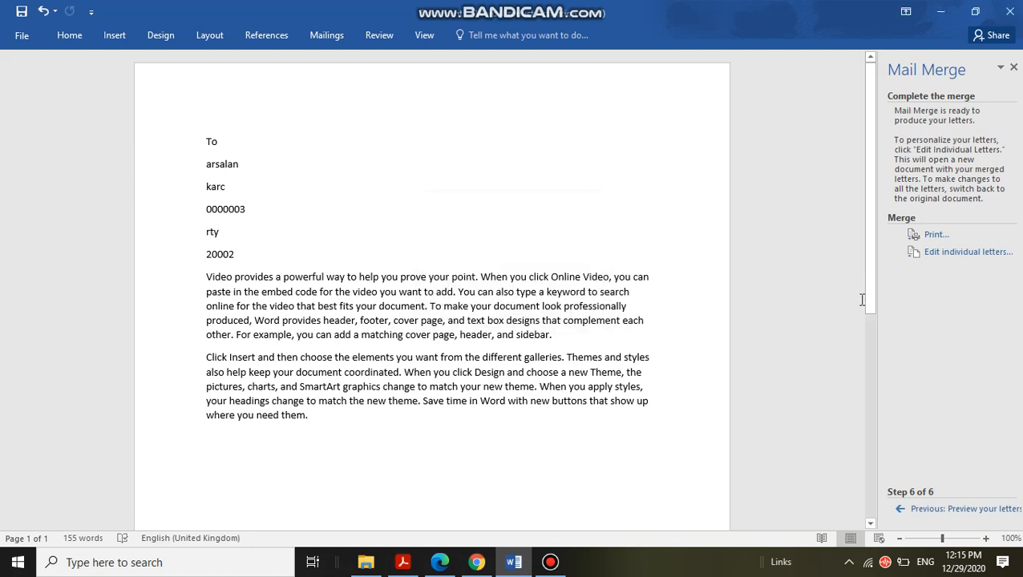
# Look at the record choices for merging individual letters into a new document and dismiss them without merging
pyautogui.click(969, 254)
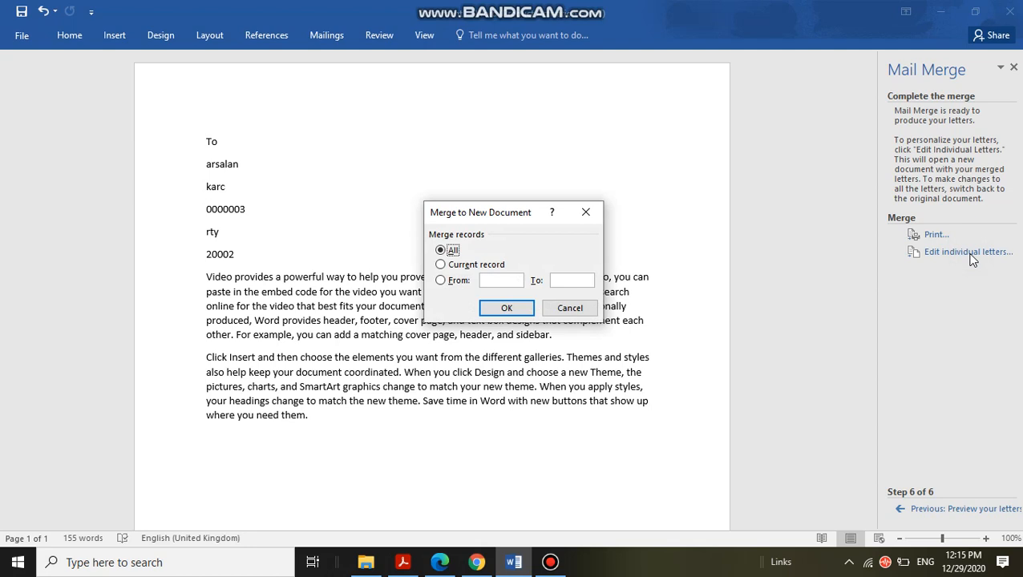
pyautogui.click(587, 214)
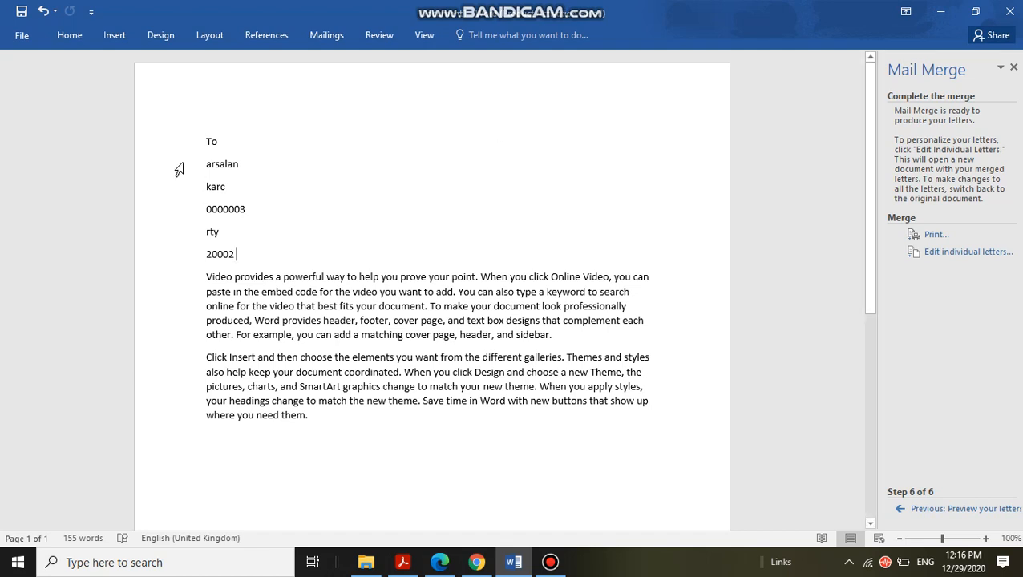
pyautogui.moveTo(201, 142); pyautogui.dragTo(234, 257)
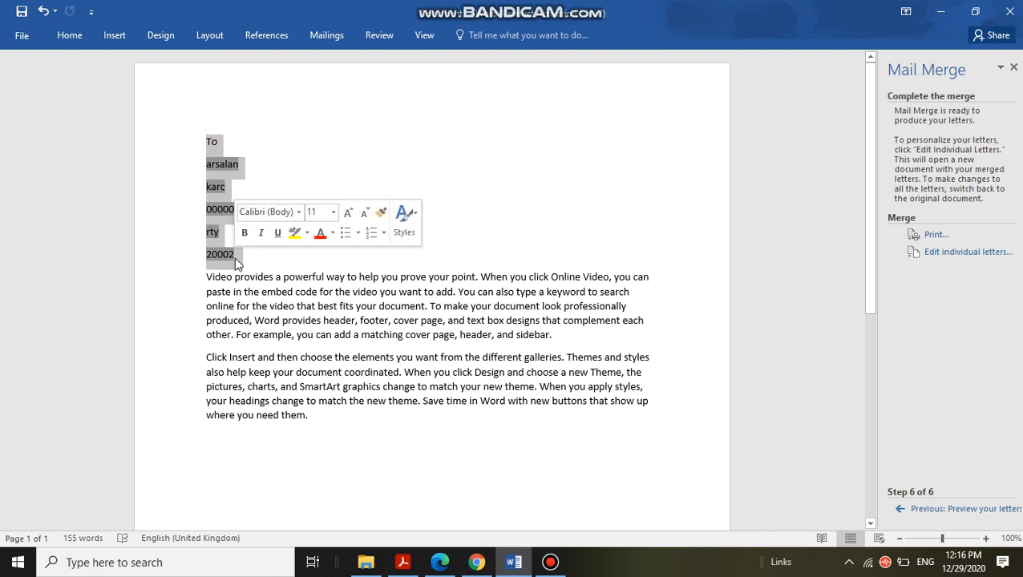
pyautogui.click(237, 255)
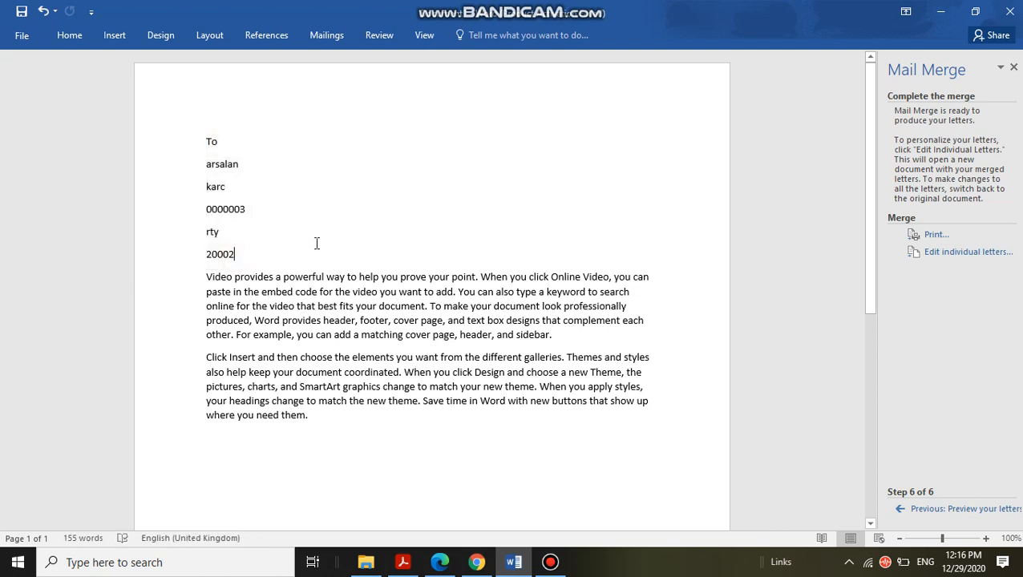